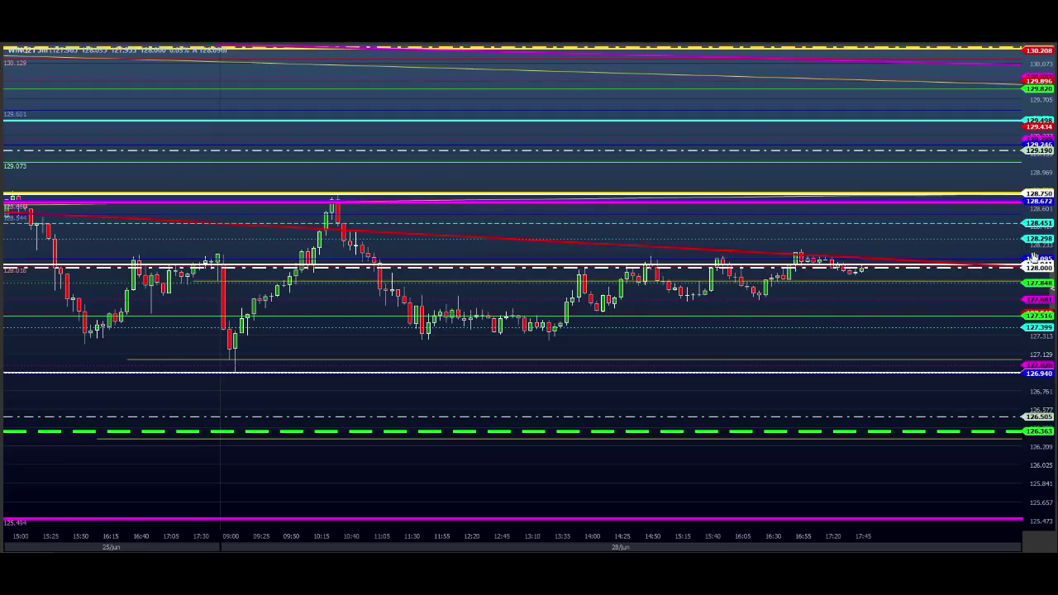
Mark the 28/Jun opening candle with green arrows near 128.000 and at its bottom near 127.399, and clear the annotations
drag(1031, 254, 1042, 236)
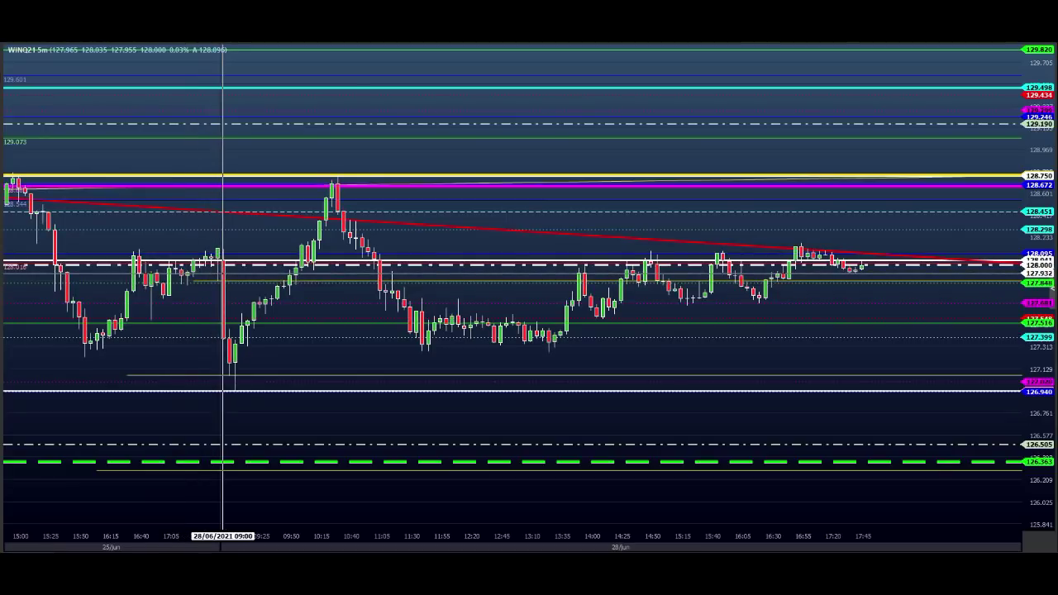
mouse_move(222, 274)
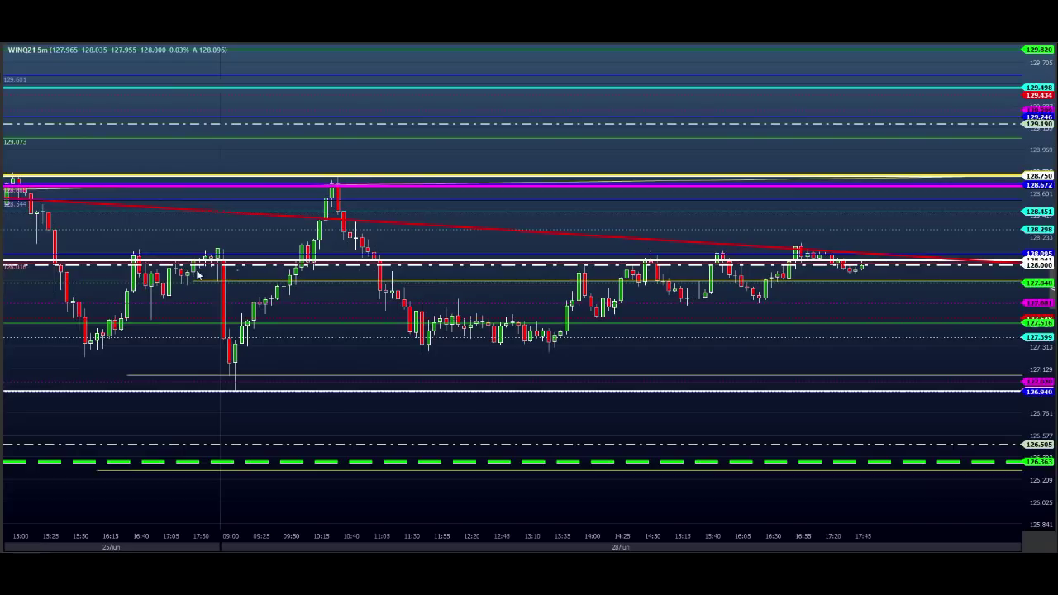
drag(204, 270, 217, 269)
drag(175, 358, 220, 340)
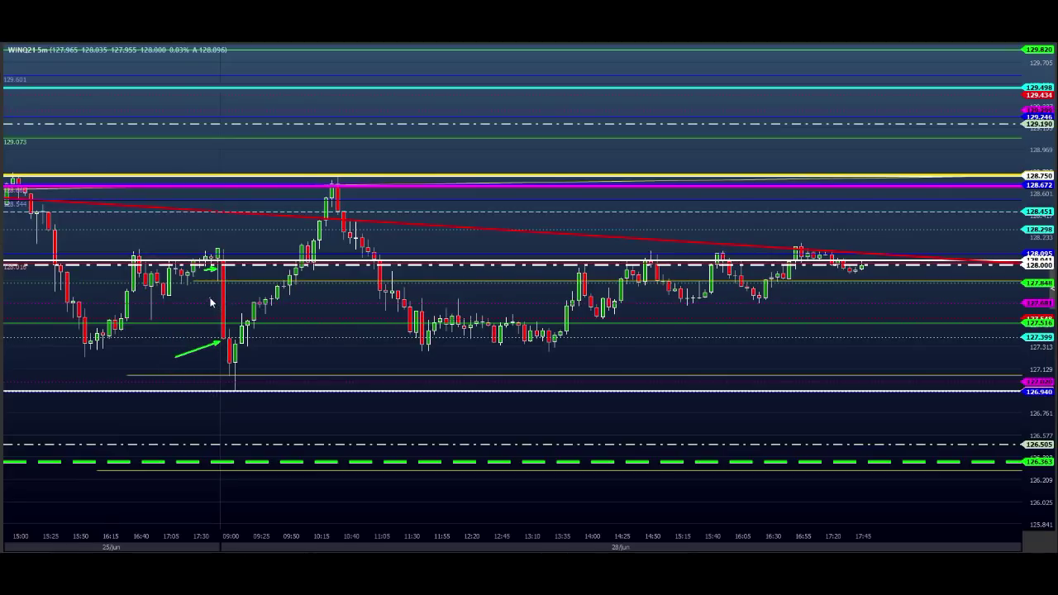
drag(211, 292, 230, 292)
drag(197, 342, 217, 341)
mouse_move(212, 340)
mouse_down()
mouse_move(243, 339)
mouse_move(223, 318)
mouse_move(238, 319)
mouse_up()
key(Escape)
Trace the fall from the opening candle's bottom to the session low just above 126.940 with green arrows, and clear them
mouse_move(229, 331)
mouse_down()
mouse_move(241, 332)
mouse_move(225, 339)
mouse_move(235, 382)
mouse_up()
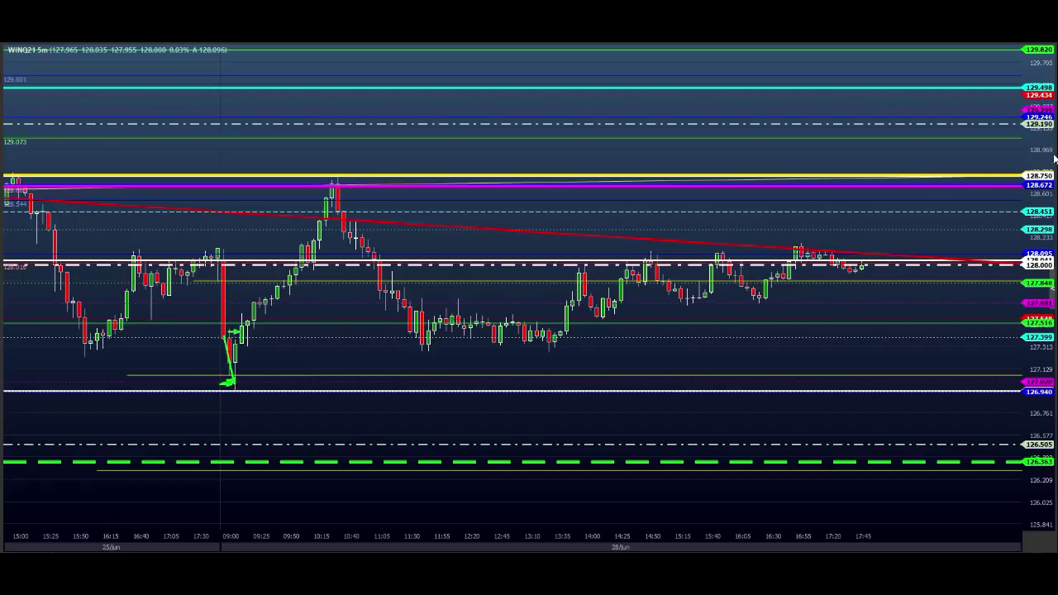
key(Escape)
mouse_move(199, 417)
mouse_down()
mouse_move(229, 383)
mouse_move(238, 389)
mouse_up()
click(229, 382)
drag(218, 404, 280, 407)
click(1056, 147)
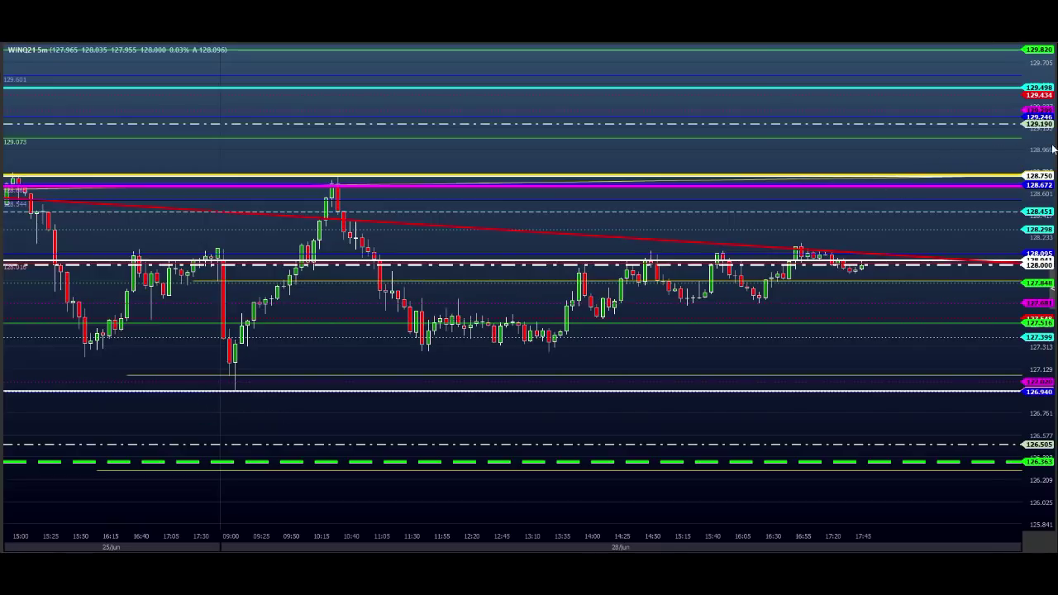
key(Delete)
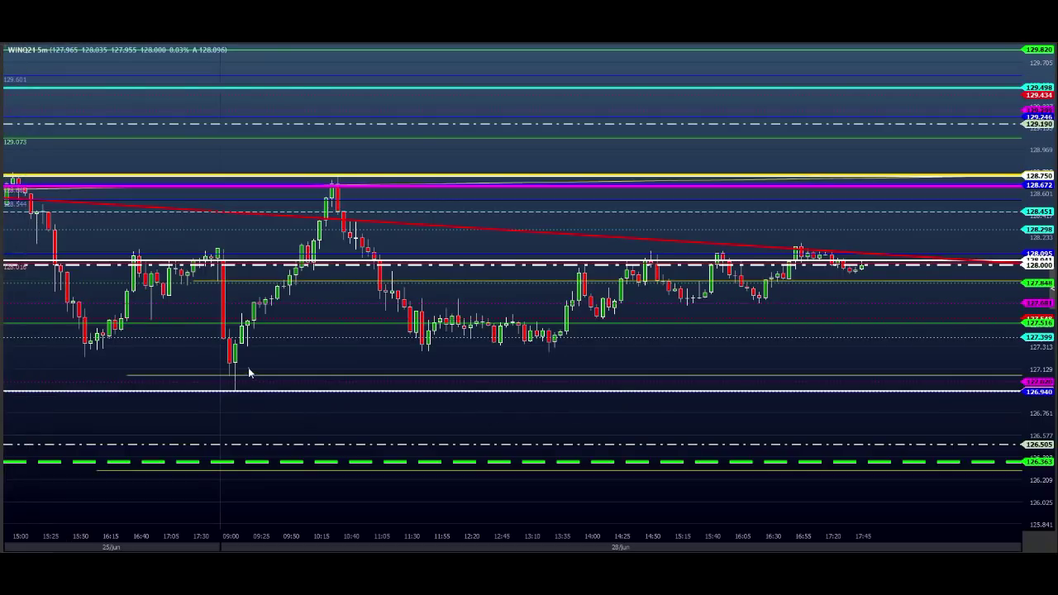
Mark the morning recovery with green arrows at 127.399, the 09:25 consolidation and 128.095, plus three arrows just below 129.498
drag(228, 338, 254, 342)
click(257, 296)
drag(198, 249, 232, 249)
drag(342, 96, 397, 114)
drag(375, 88, 410, 102)
drag(392, 91, 416, 103)
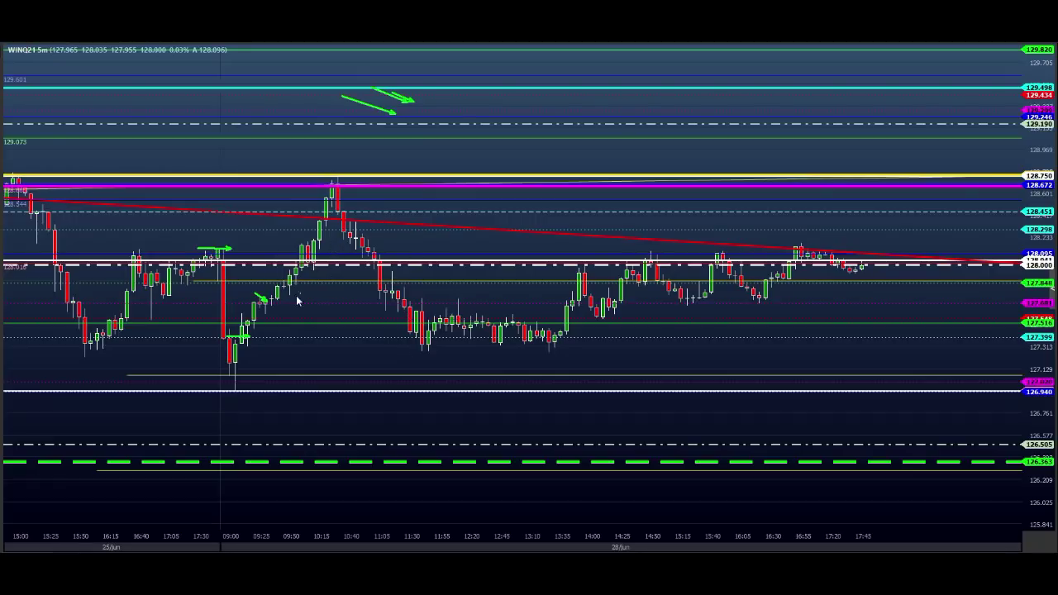
Mark the rise to the mid-morning peak near 128.672 with green arrows, project it up to 129.498, and clear the drawings
mouse_move(300, 181)
mouse_down()
mouse_move(356, 182)
mouse_move(312, 191)
mouse_up()
drag(311, 182, 333, 188)
drag(303, 238, 343, 216)
mouse_move(336, 181)
mouse_down()
mouse_move(314, 189)
mouse_move(344, 179)
mouse_up()
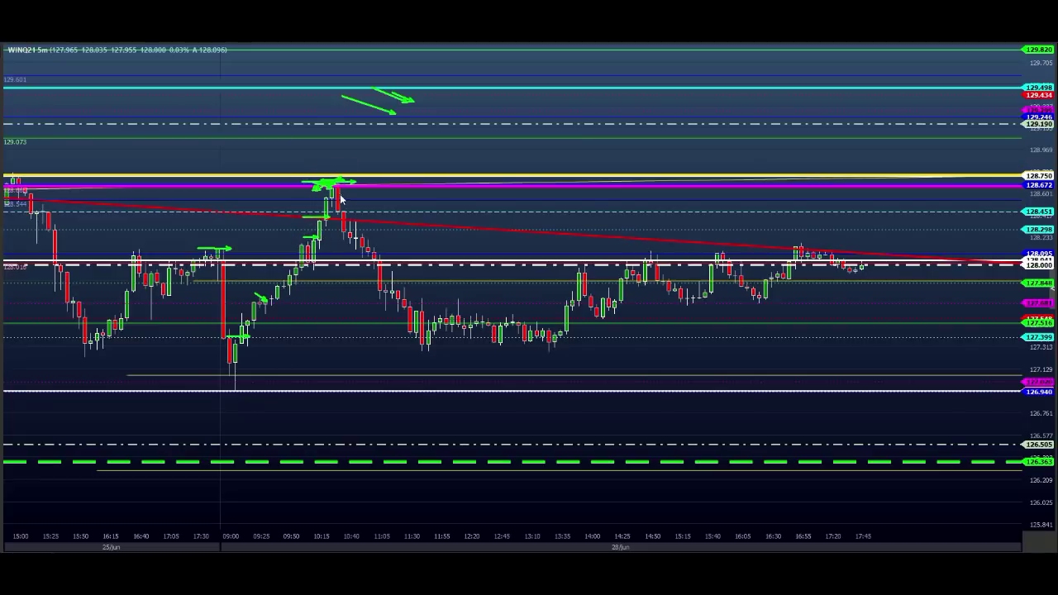
drag(332, 218, 371, 206)
mouse_move(343, 170)
mouse_down()
mouse_move(388, 169)
mouse_move(366, 144)
mouse_move(383, 93)
mouse_move(390, 107)
mouse_up()
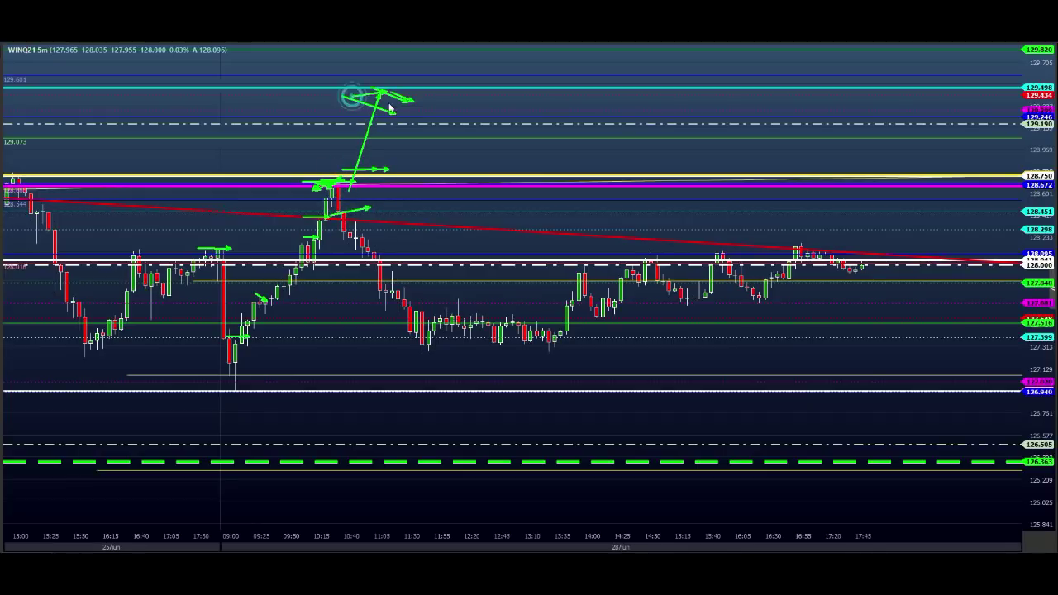
key(Escape)
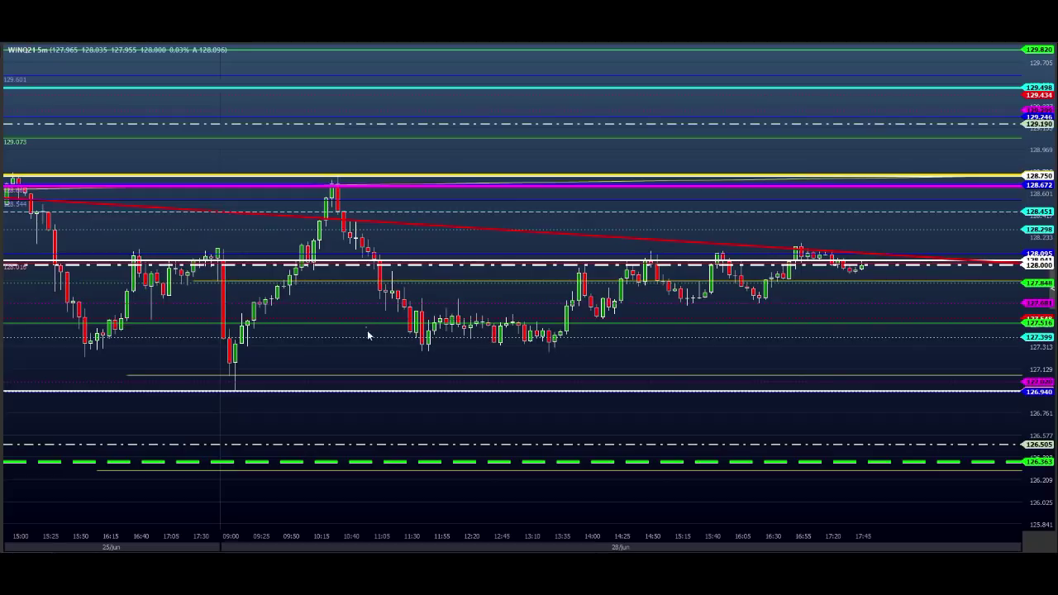
Mark the late-morning low at 127.399, the afternoon levels 127.516, 128.000 and 128.095, project a rise to 128.451, and clear all arrows
drag(348, 380, 411, 340)
drag(535, 321, 563, 319)
drag(567, 271, 587, 264)
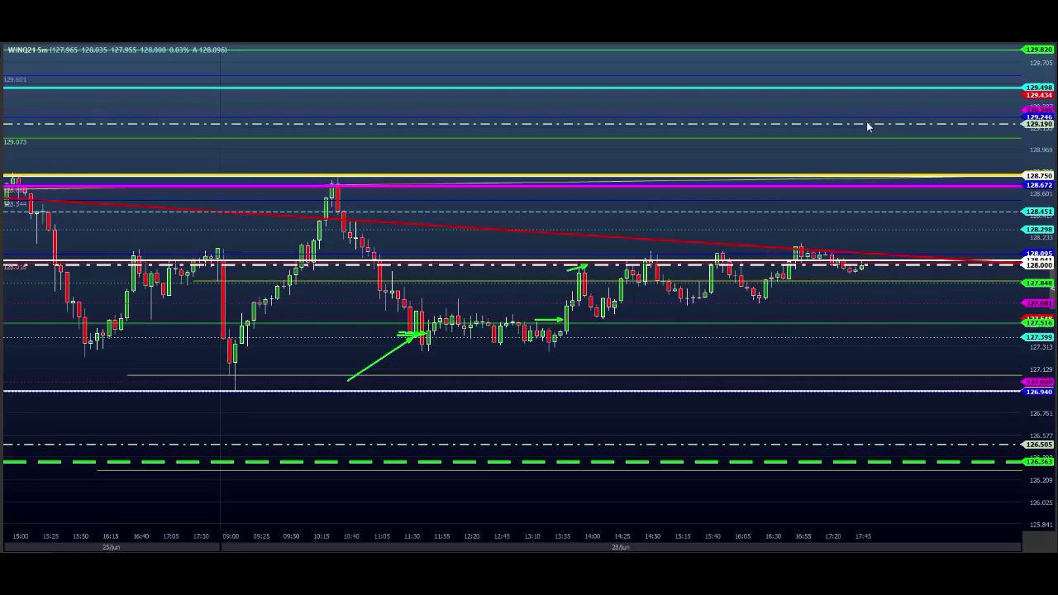
drag(733, 254, 833, 254)
mouse_move(767, 254)
mouse_down()
mouse_move(821, 256)
mouse_move(872, 227)
mouse_move(878, 244)
mouse_up()
drag(878, 243, 898, 210)
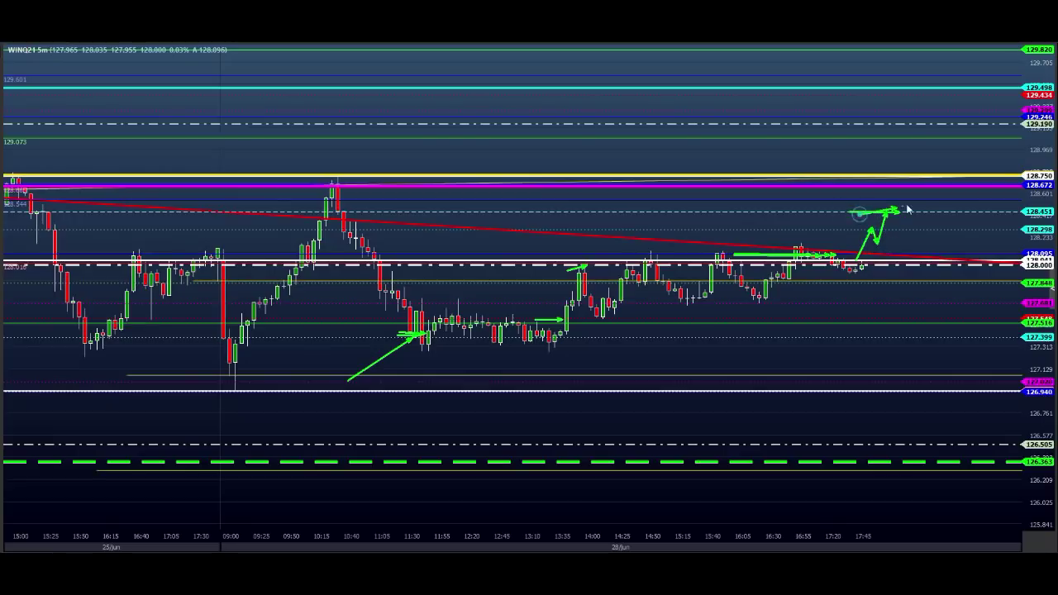
key(Escape)
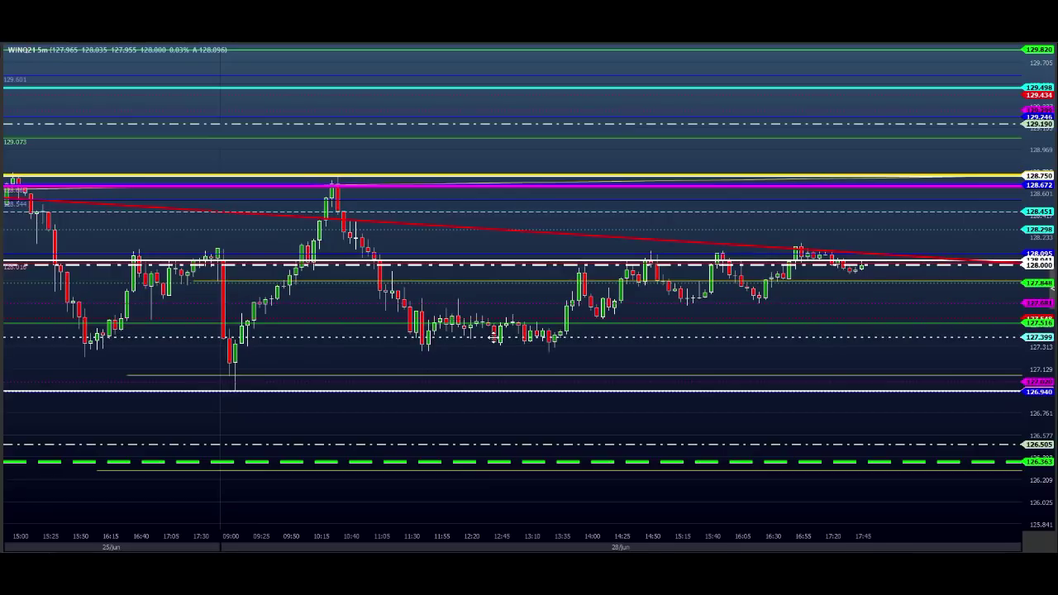
Sketch a yellow zigzag projection from the last candle up to 128.451, down to 127.516 and back to about 128.000
click(823, 361)
mouse_move(855, 255)
mouse_down()
mouse_move(874, 258)
mouse_move(890, 229)
mouse_move(928, 229)
mouse_move(932, 219)
mouse_move(947, 271)
mouse_move(956, 252)
mouse_up()
mouse_move(956, 252)
mouse_down()
mouse_move(959, 264)
mouse_move(970, 253)
mouse_move(973, 298)
mouse_move(986, 264)
mouse_move(1001, 330)
mouse_move(1013, 309)
mouse_up()
drag(1028, 271, 1030, 261)
mouse_move(1029, 262)
mouse_down()
mouse_move(1034, 283)
mouse_move(1039, 270)
mouse_up()
drag(1040, 269, 1046, 285)
Extend the yellow bearish projection to 126.940 and 126.363, underline both targets with arrows, and clear the drawings
mouse_move(928, 328)
mouse_down()
mouse_move(1025, 320)
mouse_move(1011, 399)
mouse_move(1016, 385)
mouse_move(1023, 402)
mouse_move(1044, 397)
mouse_move(929, 405)
mouse_up()
mouse_move(1000, 395)
mouse_down()
mouse_move(1002, 466)
mouse_move(1013, 444)
mouse_move(1019, 471)
mouse_move(1023, 453)
mouse_up()
drag(938, 454, 1001, 458)
drag(984, 473, 1026, 472)
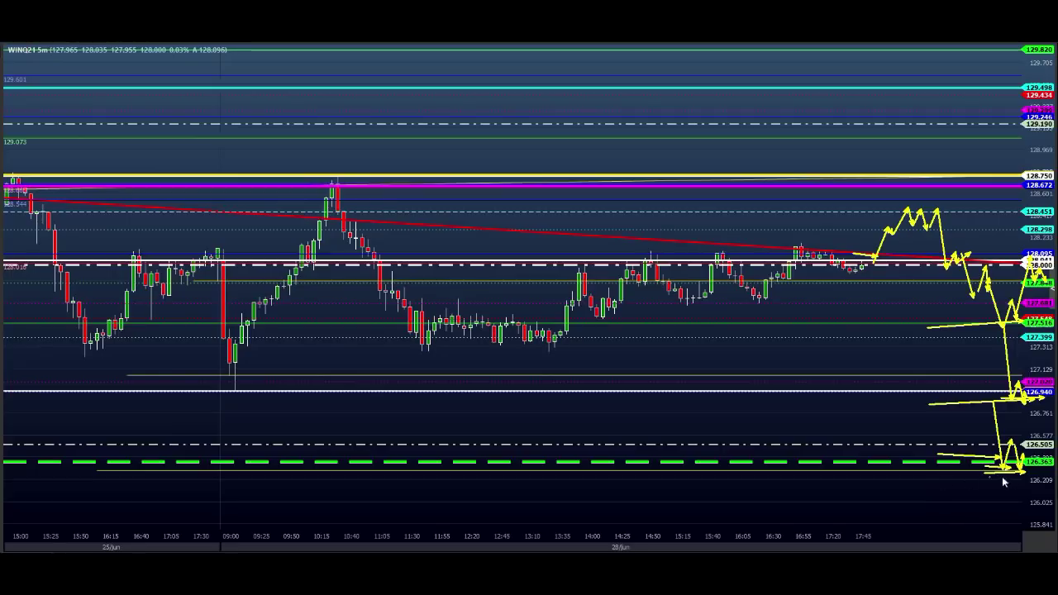
mouse_move(961, 494)
mouse_down()
mouse_move(982, 483)
mouse_move(1015, 537)
mouse_up()
key(Escape)
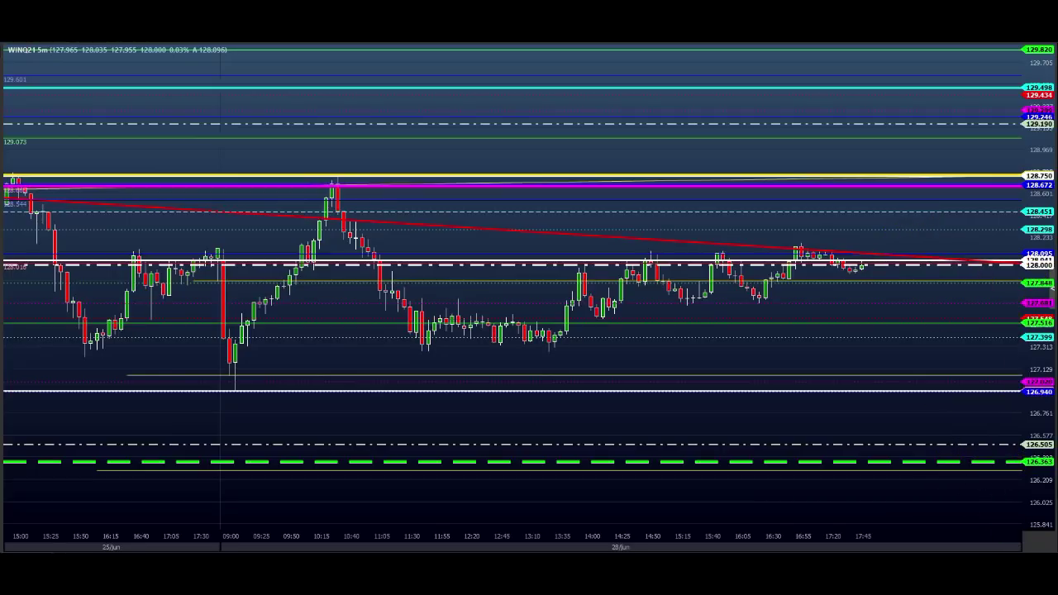
Draw horizontal yellow arrows along 128.095 and the magenta level below 127.848, and short ones at 127.516
drag(1053, 160, 1053, 179)
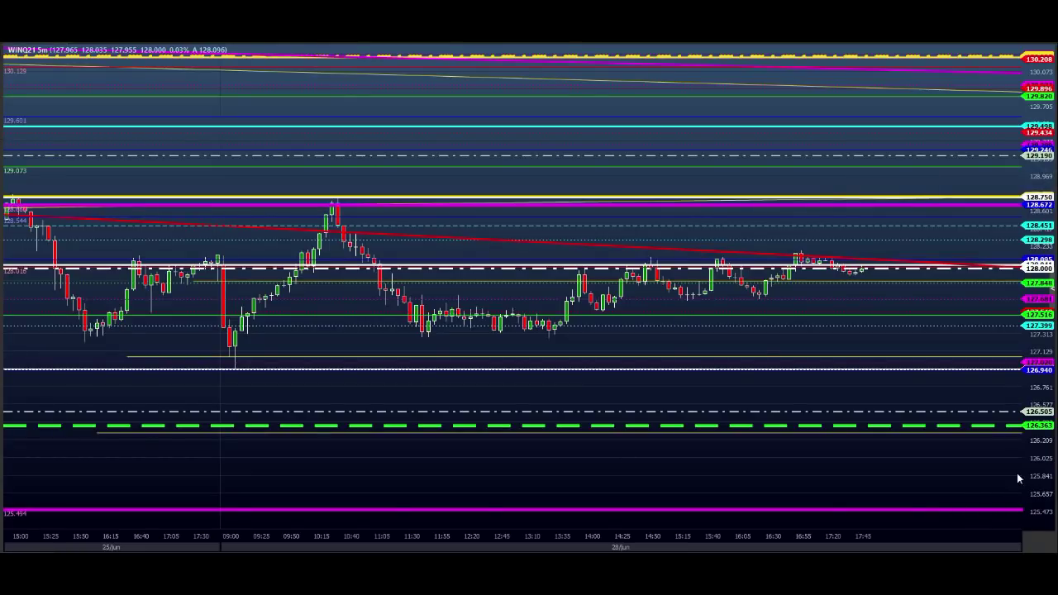
mouse_move(1039, 456)
mouse_down()
mouse_move(1044, 475)
mouse_move(1043, 459)
mouse_up()
mouse_move(1039, 412)
mouse_down()
mouse_move(1039, 457)
mouse_move(1020, 411)
mouse_up()
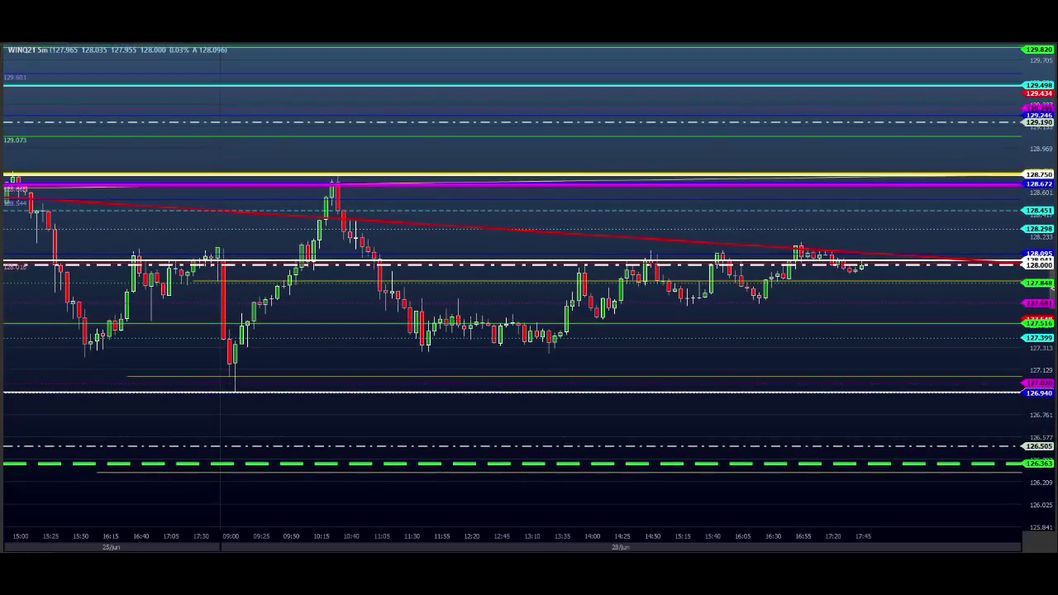
drag(228, 250, 438, 249)
drag(357, 301, 942, 302)
click(863, 300)
mouse_move(832, 330)
mouse_down()
mouse_move(874, 323)
mouse_move(902, 333)
mouse_up()
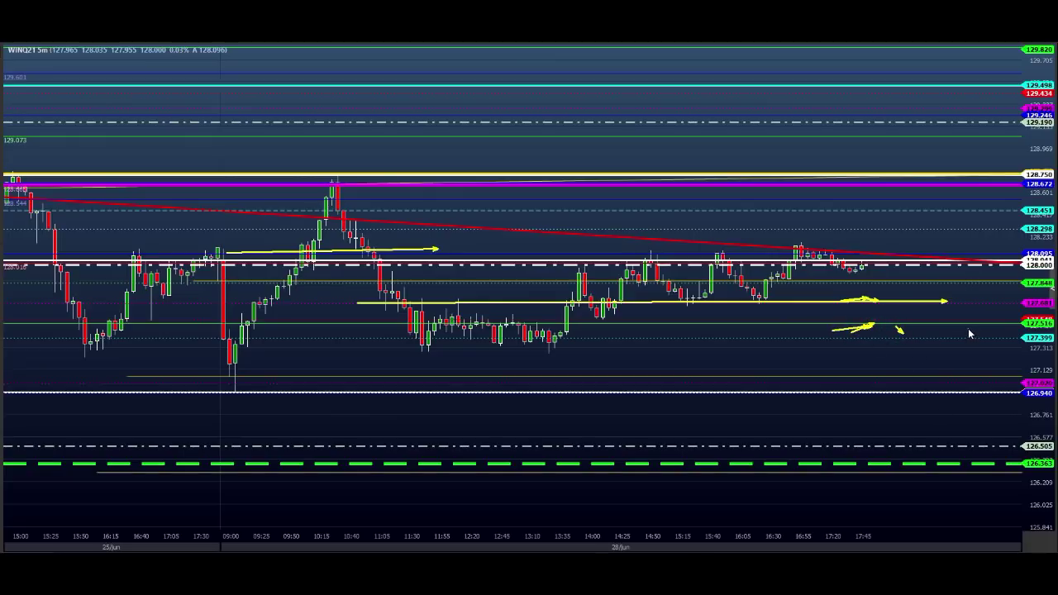
drag(865, 332, 884, 327)
Sketch a yellow bullish zigzag from the last candle through 128.750 to 129.498, marking the 129.190 and 129.498 levels
mouse_move(864, 266)
mouse_down()
mouse_move(880, 290)
mouse_move(907, 266)
mouse_move(927, 277)
mouse_up()
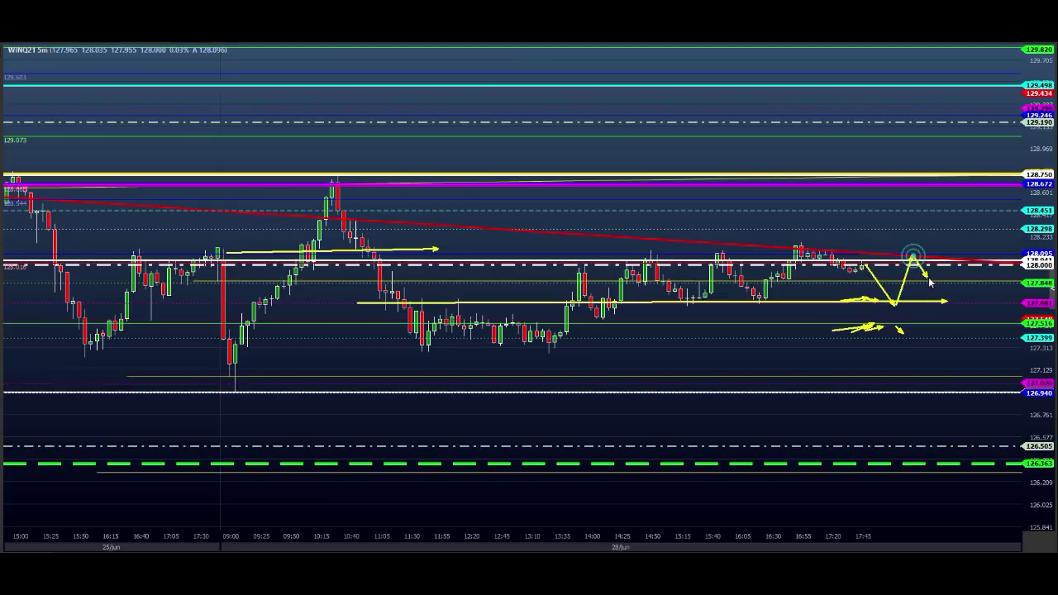
mouse_move(946, 210)
mouse_down()
mouse_move(952, 178)
mouse_move(975, 179)
mouse_move(995, 197)
mouse_move(1018, 100)
mouse_up()
mouse_move(1018, 100)
mouse_down()
mouse_move(1021, 78)
mouse_move(981, 122)
mouse_up()
drag(988, 121, 1020, 122)
drag(1018, 81, 956, 83)
drag(1019, 122, 942, 121)
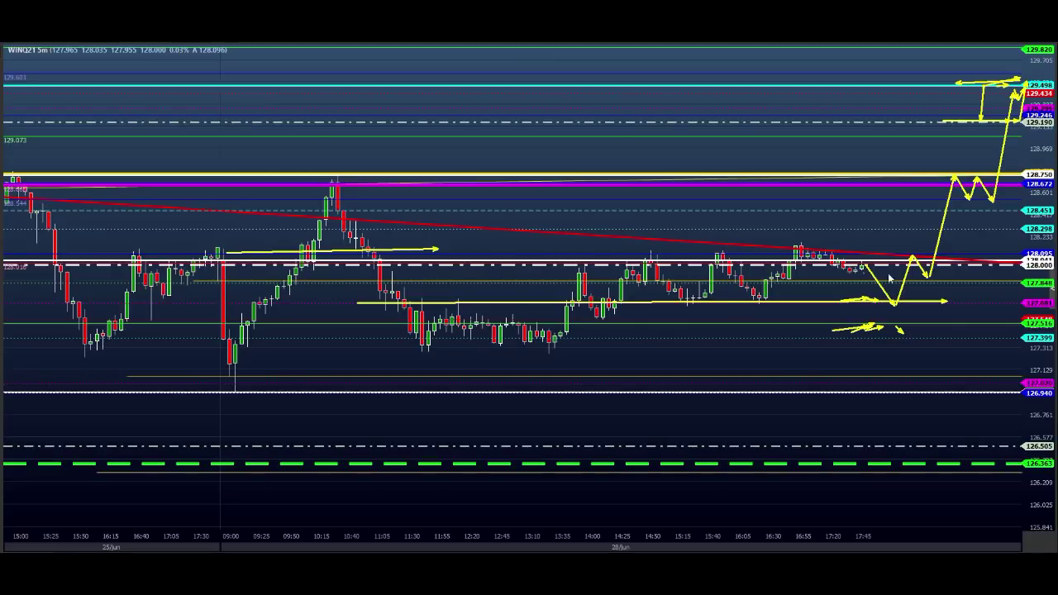
Draw two converging yellow lines from the morning high at 128.750 and the session low at 126.940 to the latest candles
drag(331, 177, 944, 268)
drag(241, 391, 507, 365)
mouse_move(576, 371)
mouse_down()
mouse_move(909, 263)
mouse_move(963, 270)
mouse_up()
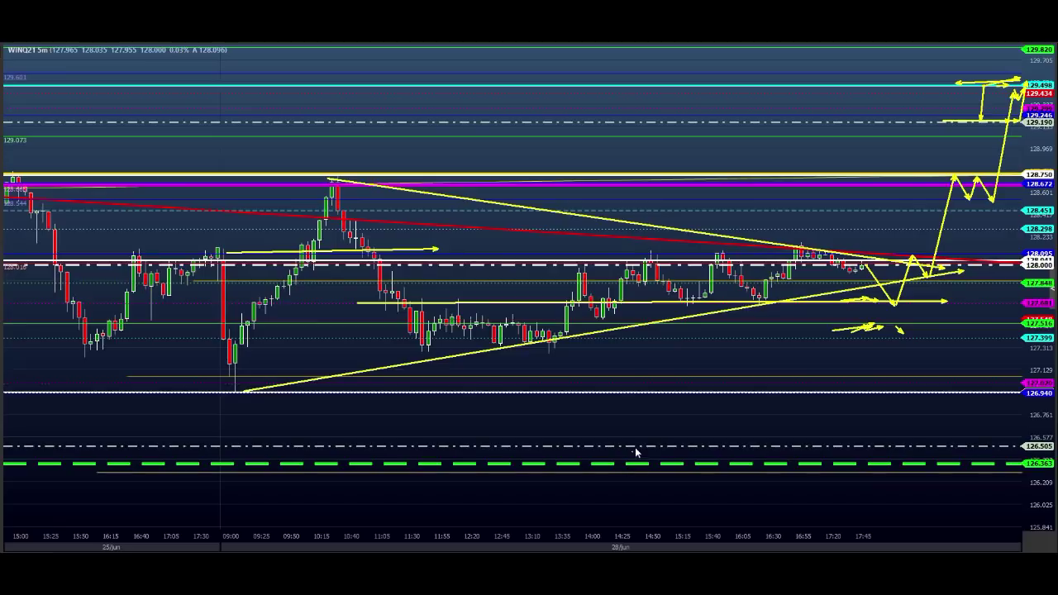
Sketch breakout arrows from the triangle down past 126.363 and up past 129.498, mark the earlier highs, and clear all annotations
mouse_move(868, 268)
mouse_down()
mouse_move(897, 383)
mouse_move(910, 358)
mouse_up()
drag(913, 361, 956, 493)
drag(266, 382, 995, 470)
mouse_move(784, 246)
mouse_down()
mouse_move(838, 123)
mouse_move(885, 85)
mouse_move(878, 69)
mouse_move(954, 89)
mouse_up()
drag(331, 155, 319, 197)
drag(124, 255, 368, 244)
drag(649, 87, 839, 70)
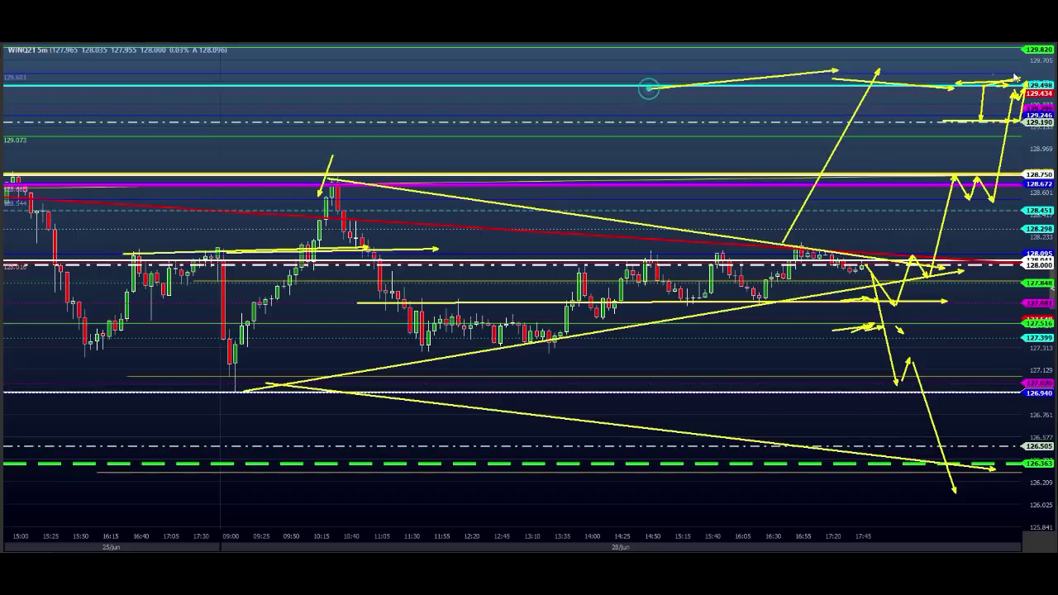
key(Escape)
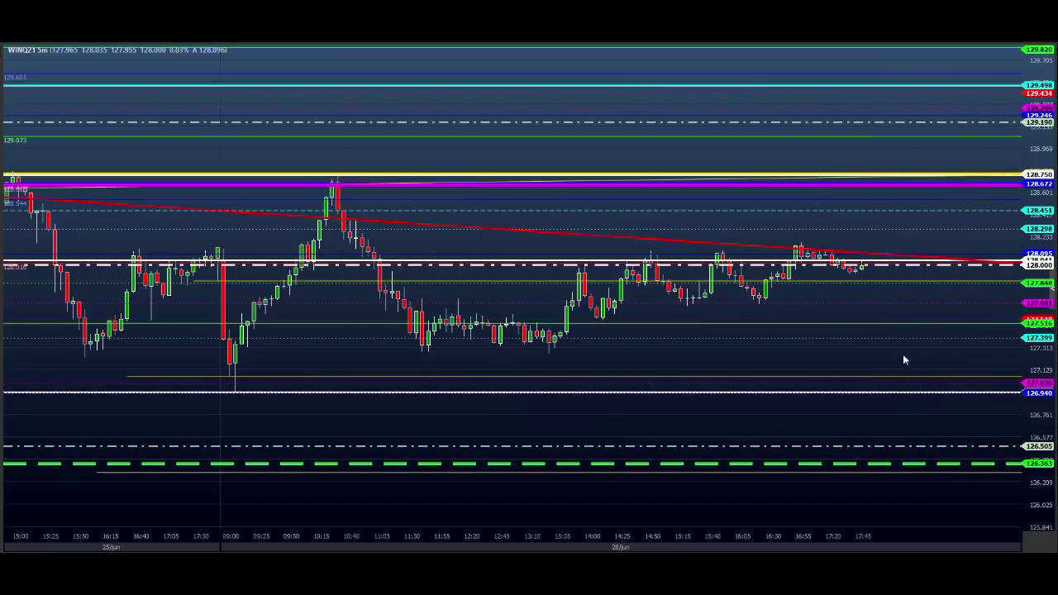
Switch to the WDON21 5-minute chart and frame the full 28/Jun session
drag(1036, 369, 1034, 367)
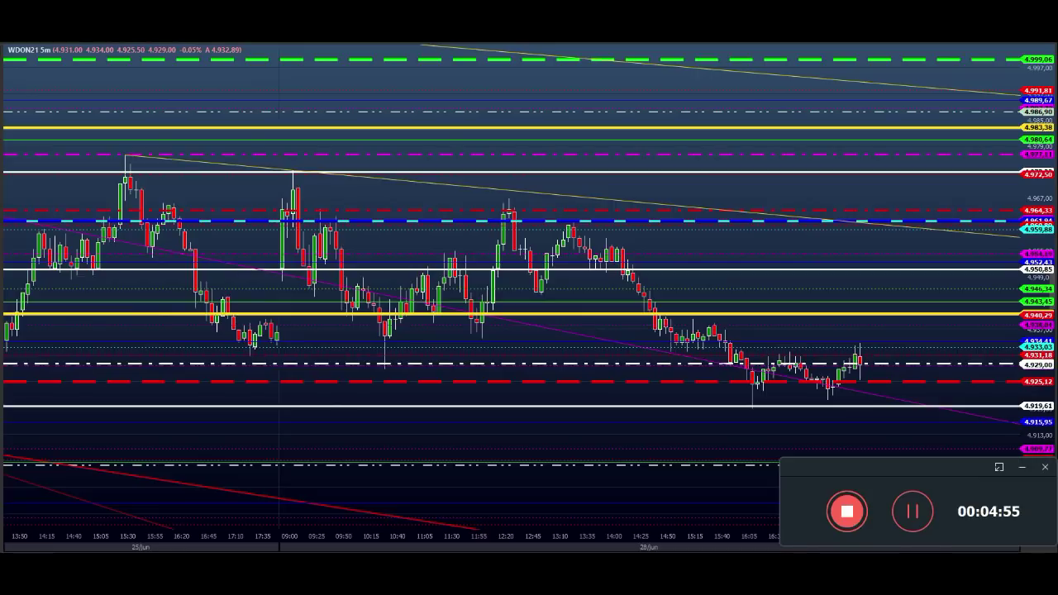
click(950, 463)
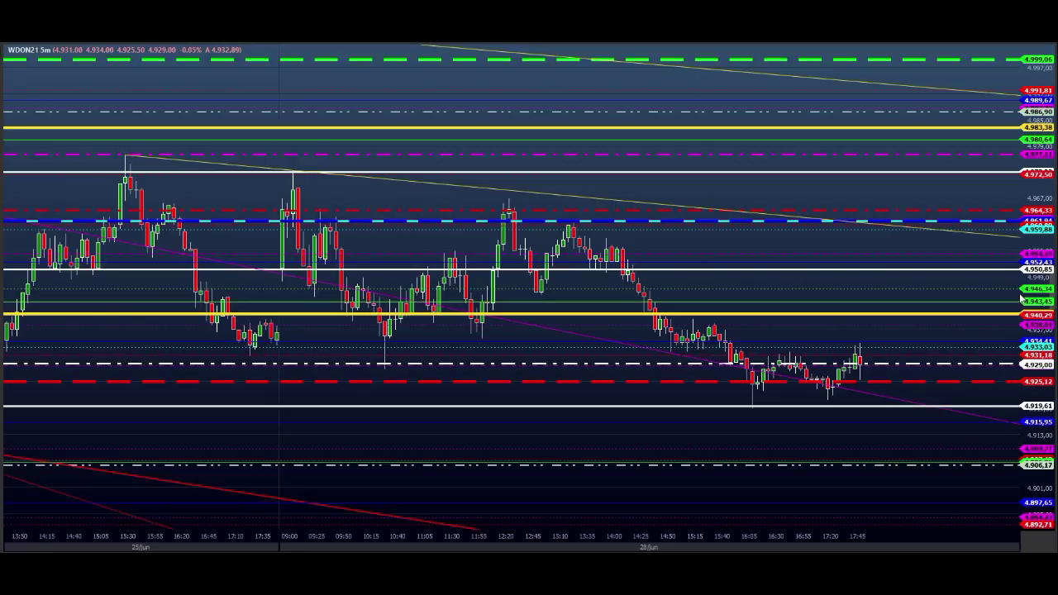
drag(1035, 345, 1036, 334)
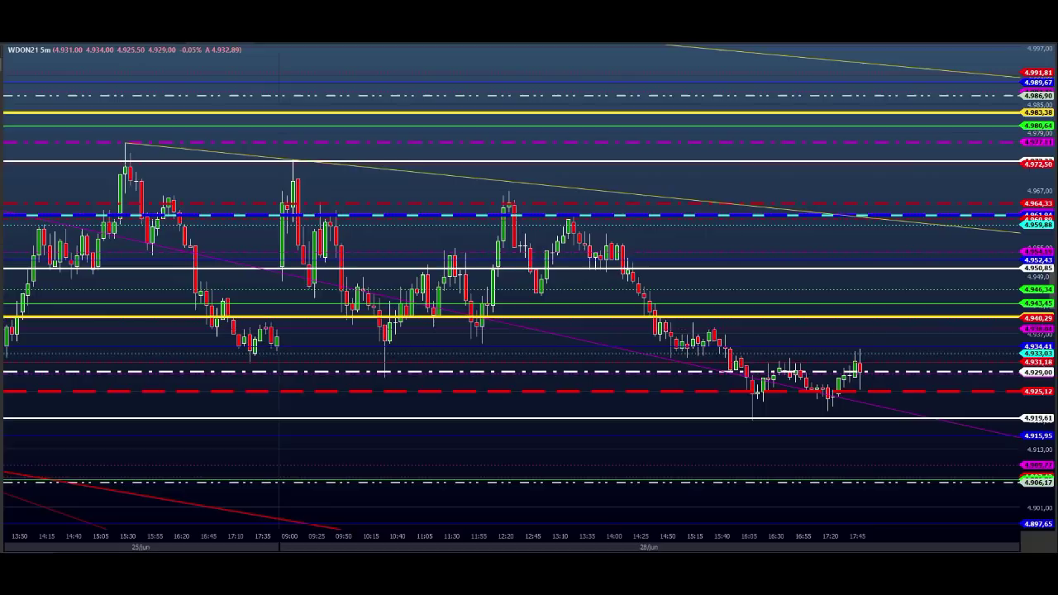
drag(385, 234, 311, 204)
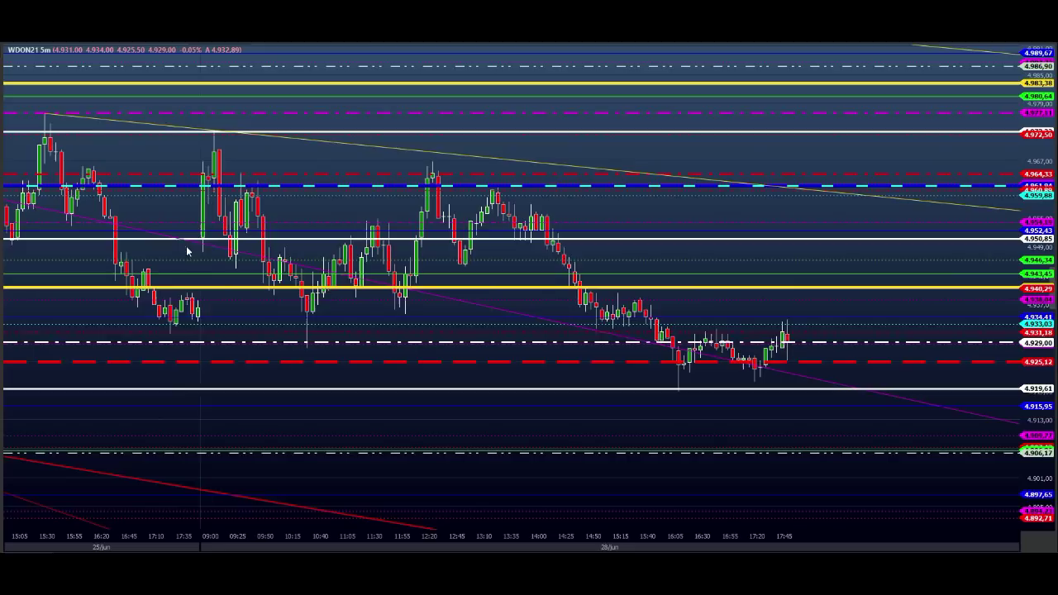
Mark the WDON21 opening candle with yellow arrows at its base near 4.950,85, its top near 4.959,88 and the low beneath it
drag(168, 235, 194, 235)
drag(181, 198, 195, 192)
drag(181, 255, 222, 254)
drag(171, 238, 221, 253)
drag(184, 193, 198, 191)
Mark the 4.983,38 and 4.972,50 resistances and box the 10:00 low near 4.940,29 in yellow, and clear the annotations
drag(284, 91, 354, 83)
drag(192, 135, 232, 133)
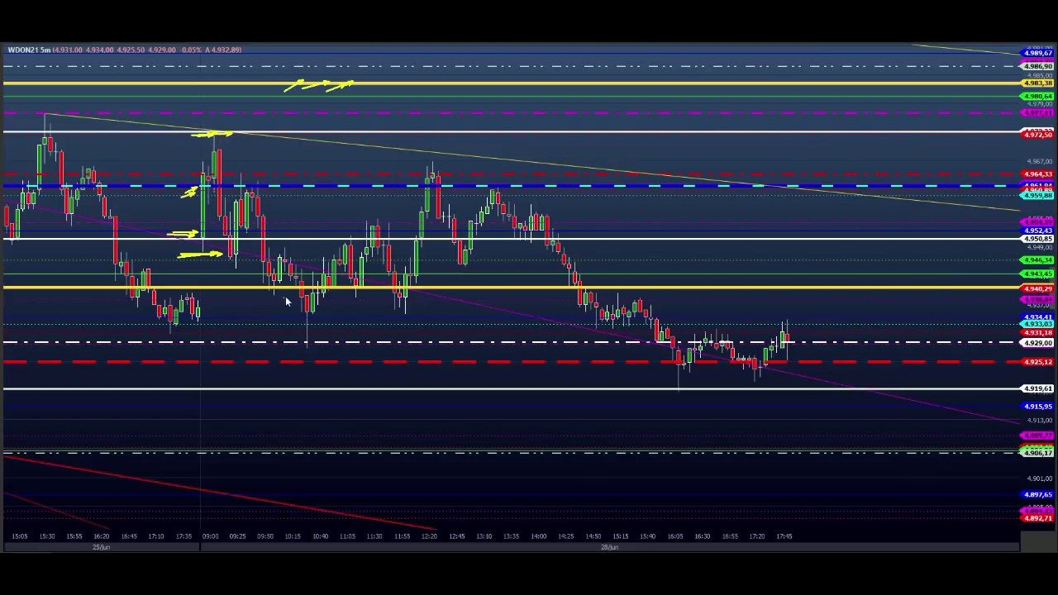
mouse_move(263, 279)
mouse_down()
mouse_move(262, 303)
mouse_move(285, 283)
mouse_move(261, 277)
mouse_up()
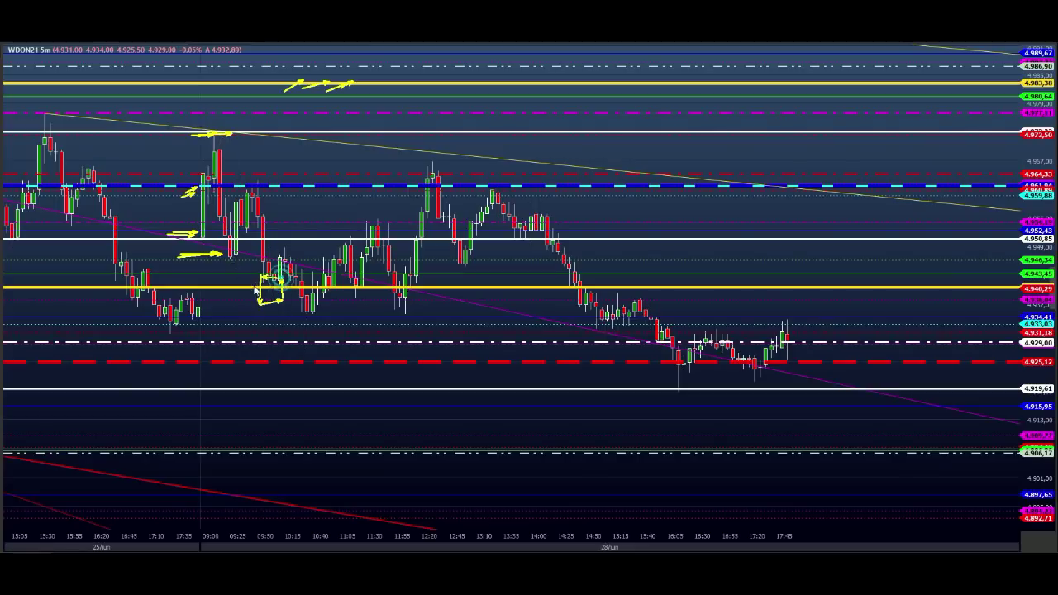
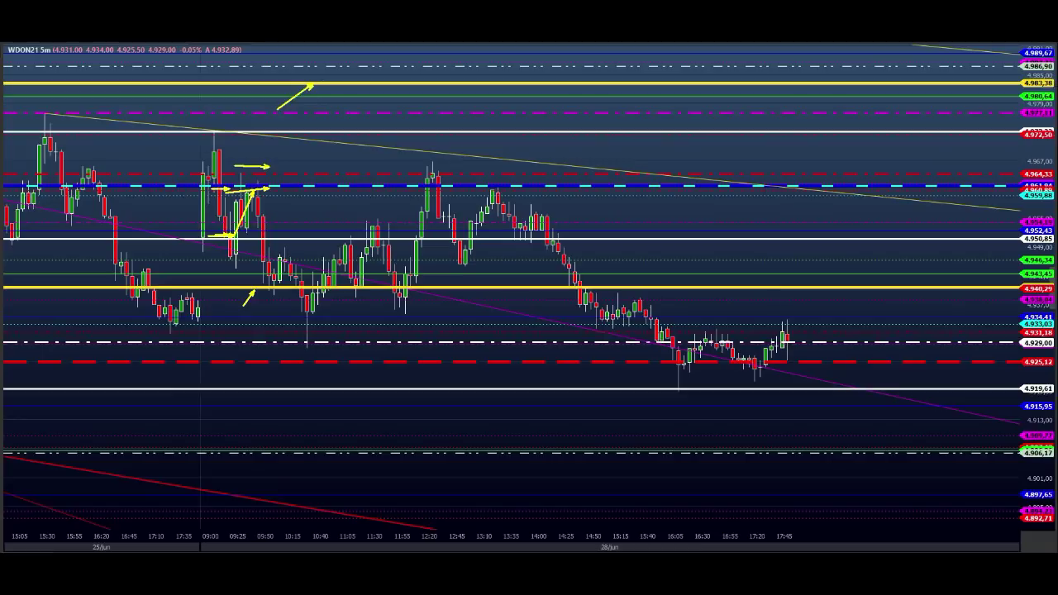
click(1052, 130)
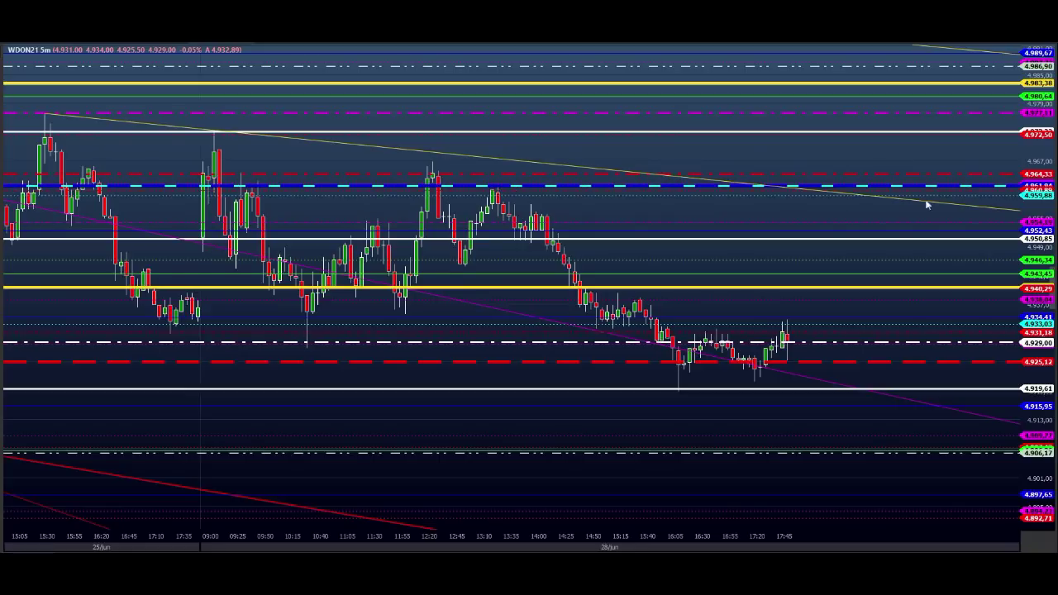
Outline the long-wick low at 4.929,00 with yellow arrows and mark the support touches along 4.940,29
click(297, 342)
click(314, 350)
click(317, 336)
click(292, 335)
mouse_move(258, 285)
mouse_down()
mouse_move(276, 284)
mouse_move(281, 263)
mouse_up()
drag(293, 338, 305, 340)
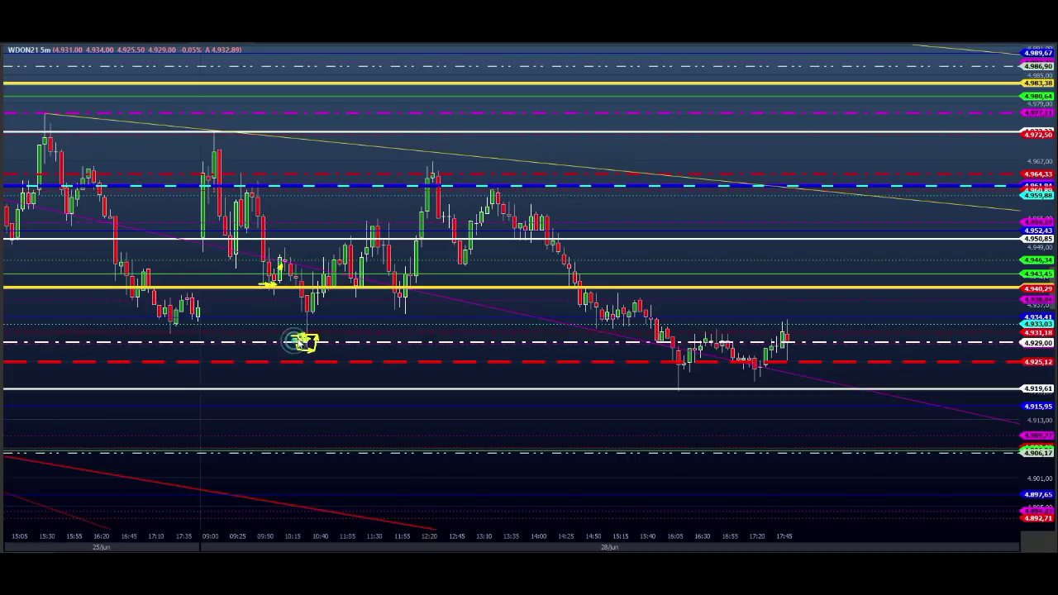
click(306, 344)
drag(299, 295, 365, 292)
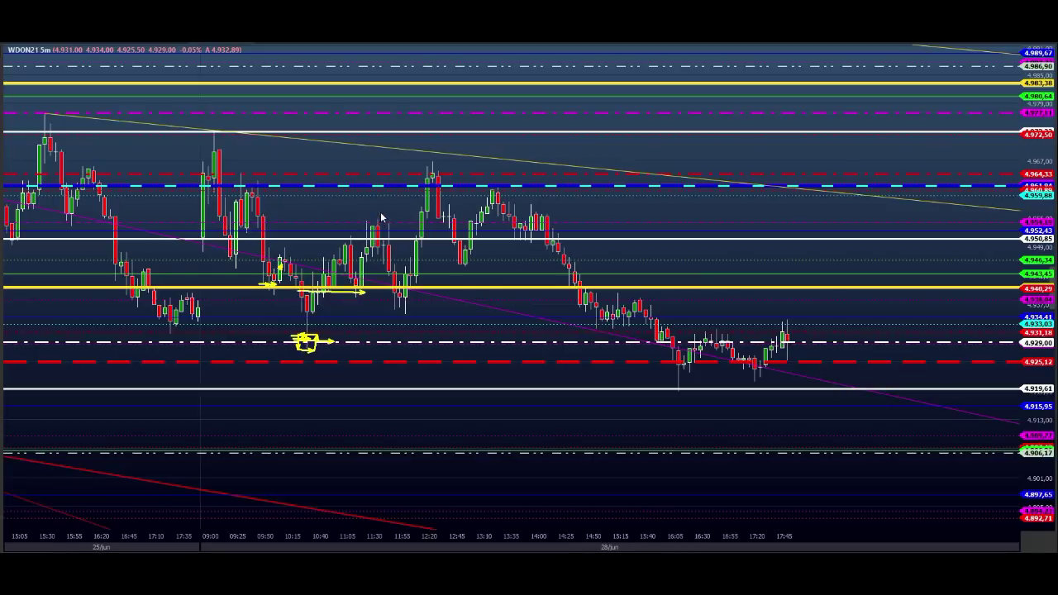
Mark the 11:30 swing high, the 12:20 high at the thick blue level, and the 4.983,38 target with yellow arrows
mouse_move(378, 210)
mouse_down()
mouse_move(367, 224)
mouse_move(390, 233)
mouse_up()
drag(565, 78, 522, 103)
mouse_move(408, 187)
mouse_down()
mouse_move(451, 189)
mouse_move(424, 183)
mouse_up()
Mark the 11:55 pullback to 4.940,29 and trace the rally from there up to 4.964,33 with red arrows
drag(351, 291, 393, 285)
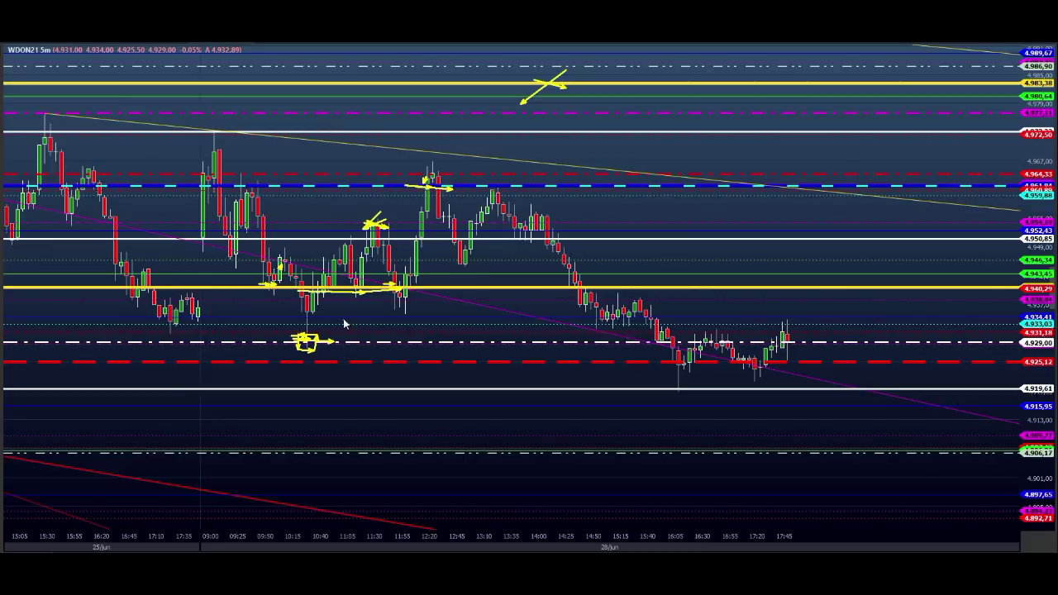
drag(348, 312, 356, 289)
mouse_move(389, 338)
mouse_down()
mouse_move(416, 284)
mouse_move(427, 294)
mouse_move(422, 164)
mouse_move(433, 189)
mouse_up()
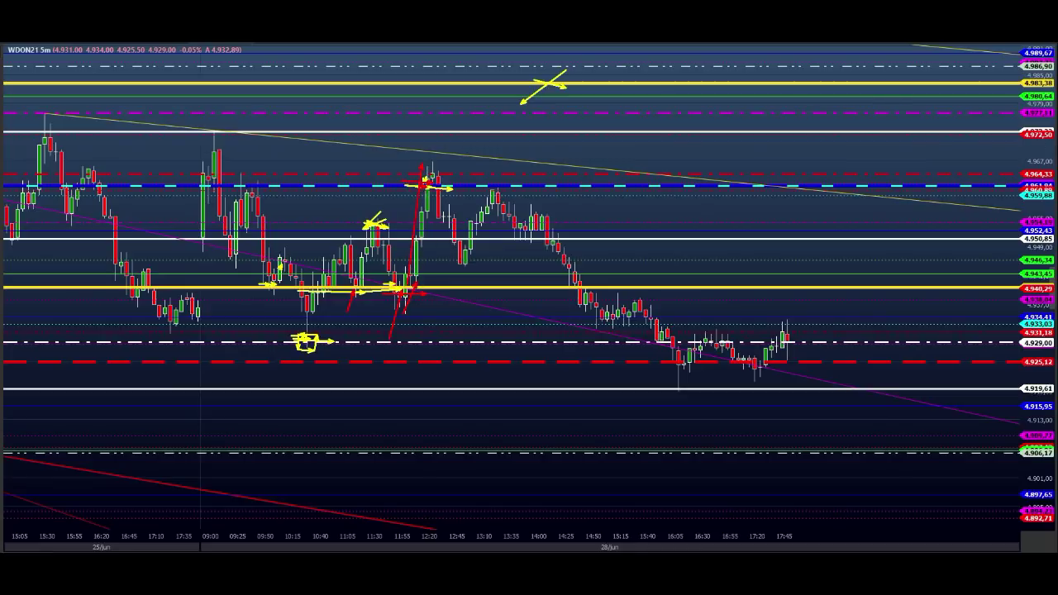
Clear the annotations, mark the area just above 4.943,45 with horizontal arrows near 11:55, and remove these marks
key(Escape)
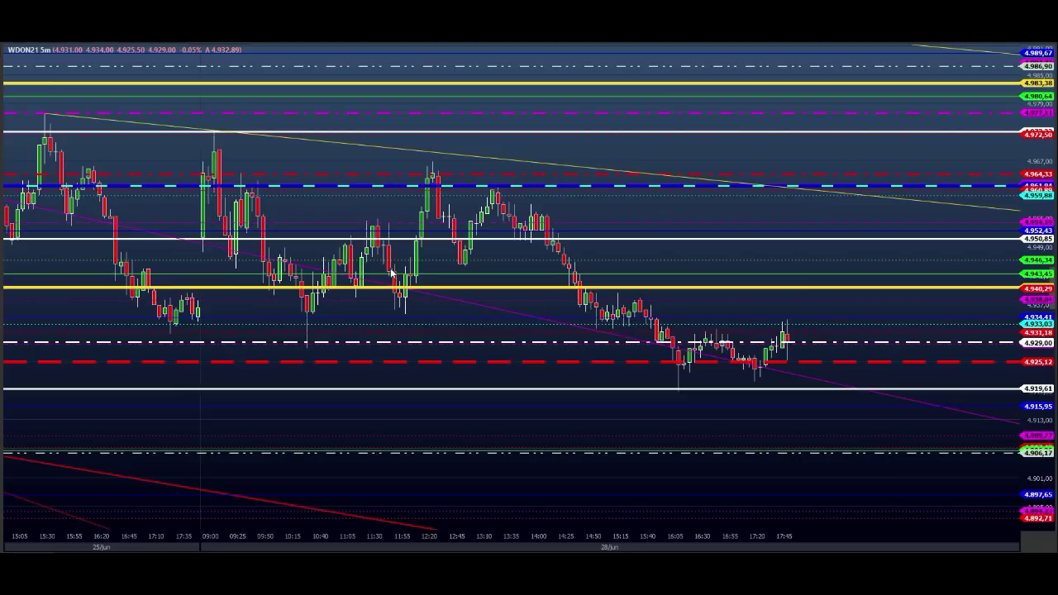
drag(394, 269, 446, 268)
drag(368, 271, 443, 271)
drag(972, 270, 1019, 269)
key(Escape)
Mark the 4.959,88 area and the descending yellow trendline near the 12:20 high in red, with an upward arrow at 4.977,11
drag(429, 197, 483, 195)
drag(404, 153, 494, 153)
drag(504, 116, 513, 92)
drag(403, 153, 519, 153)
Mark the 14:25 drop to 4.940,29, the 4.929,00 level and 4.906,17 with red arrows, and clear the annotations
drag(548, 270, 577, 290)
drag(626, 345, 870, 346)
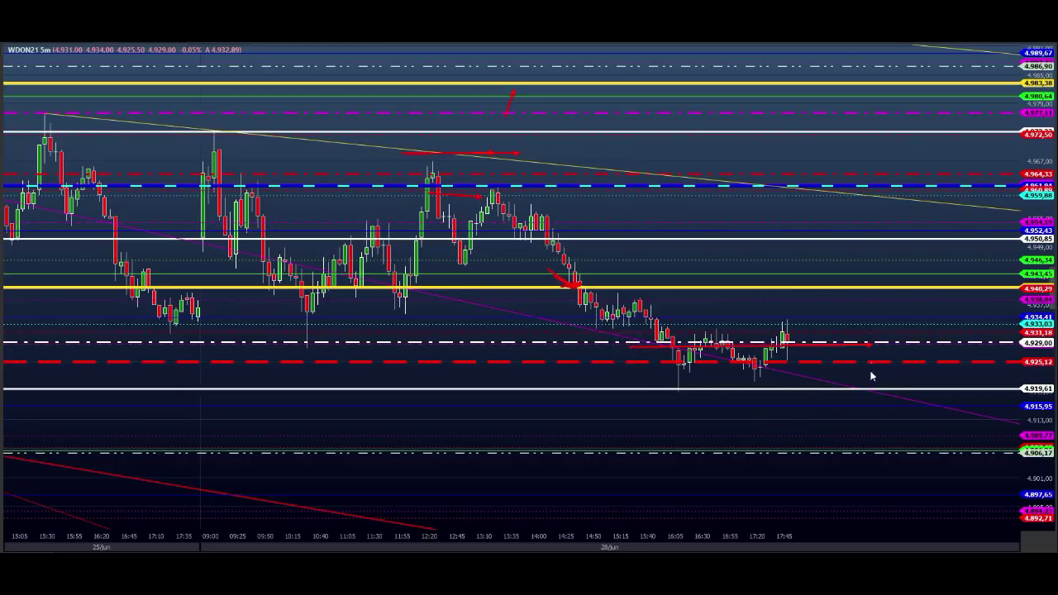
drag(805, 484, 830, 453)
key(Escape)
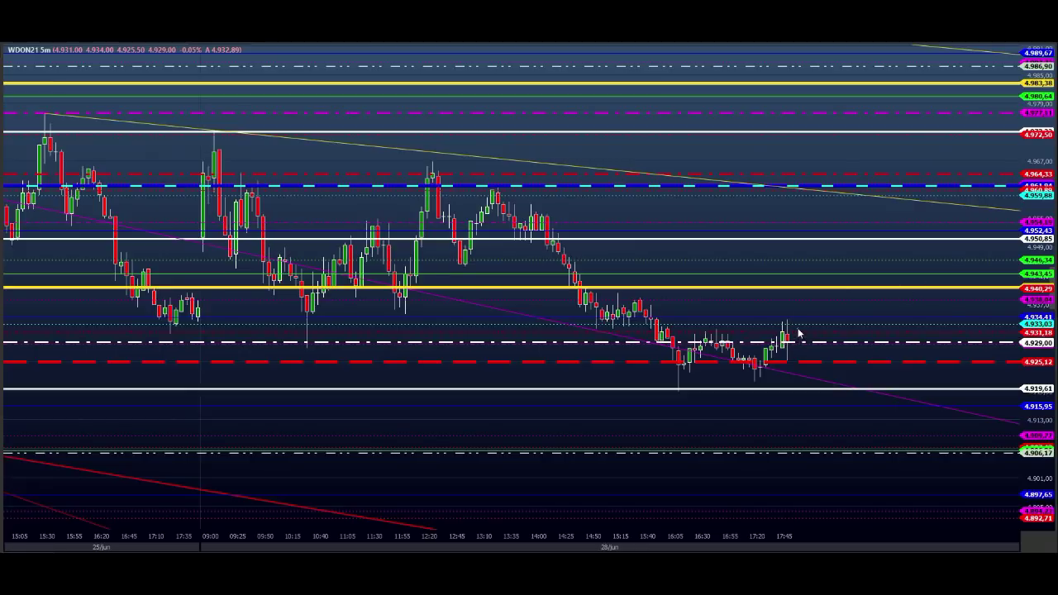
Project a red zigzag from the last candle through 4.940,29 up to just below 4.950,85
mouse_move(798, 333)
mouse_down()
mouse_move(809, 306)
mouse_move(833, 319)
mouse_up()
click(854, 334)
click(874, 262)
click(884, 290)
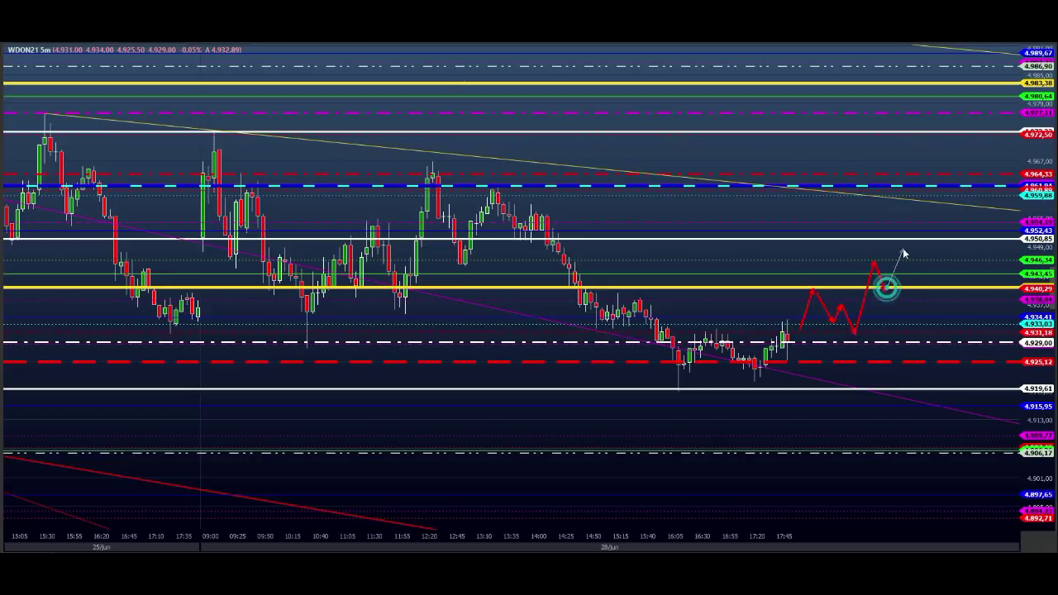
click(903, 250)
Continue the projected zigzag down to the 4.933,03 area, ending with a bounce to just below 4.940,29
click(912, 281)
click(923, 264)
click(928, 292)
click(934, 282)
click(945, 330)
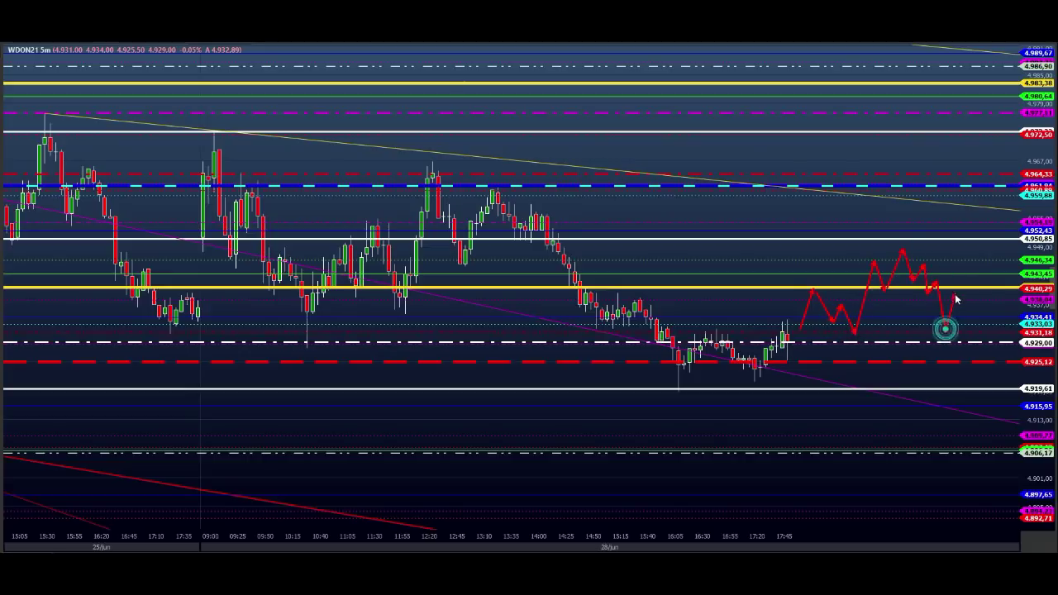
click(953, 298)
Extend the projection downward through 4.925,12 and 4.919,61 to 4.906,17, with small rebounds along the way
drag(963, 379, 963, 377)
drag(963, 377, 971, 357)
drag(971, 357, 988, 461)
drag(988, 461, 1008, 471)
drag(1010, 462, 1018, 452)
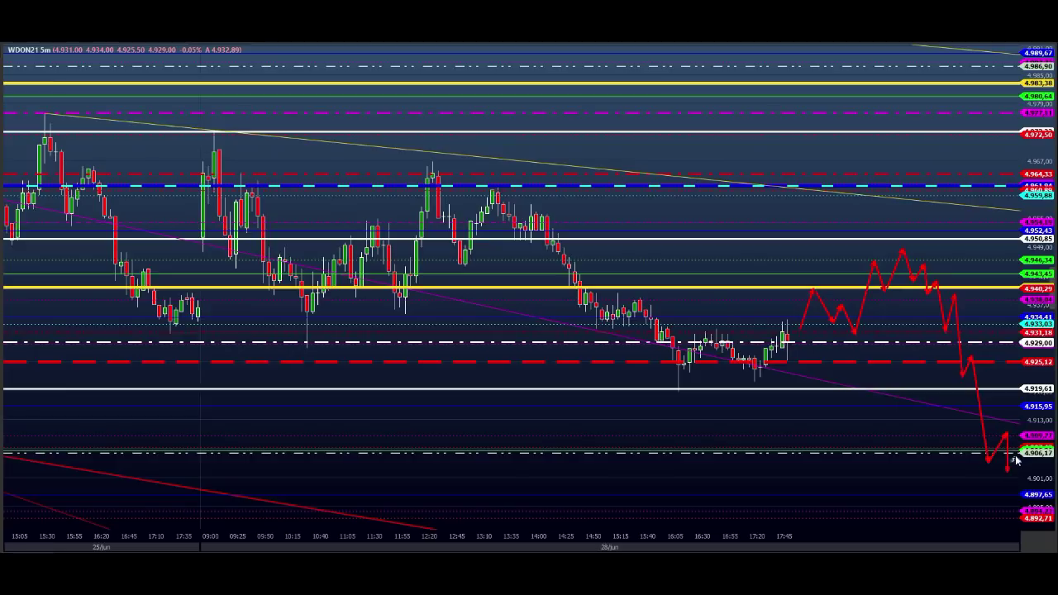
Continue the bearish projection from below 4.906,17 to 4.892,71 and underline the target with horizontal red arrows
mouse_move(963, 479)
mouse_down()
mouse_move(1028, 468)
mouse_move(1020, 476)
mouse_move(978, 448)
mouse_move(1001, 523)
mouse_up()
mouse_move(1001, 524)
mouse_down()
mouse_move(1006, 511)
mouse_move(1012, 527)
mouse_up()
drag(1012, 527, 1018, 510)
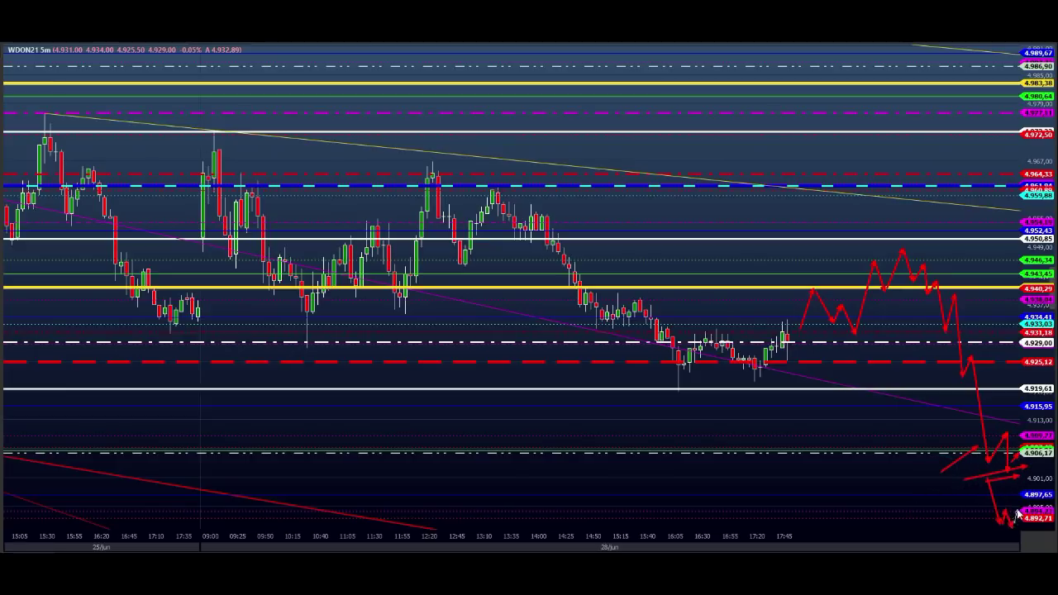
drag(964, 531, 1020, 532)
drag(959, 530, 1006, 530)
Draw a rising red trendline under the 16:05 and 17:20 lows, project a zigzag bounce from it toward the thick blue level, and clear the annotations
click(673, 404)
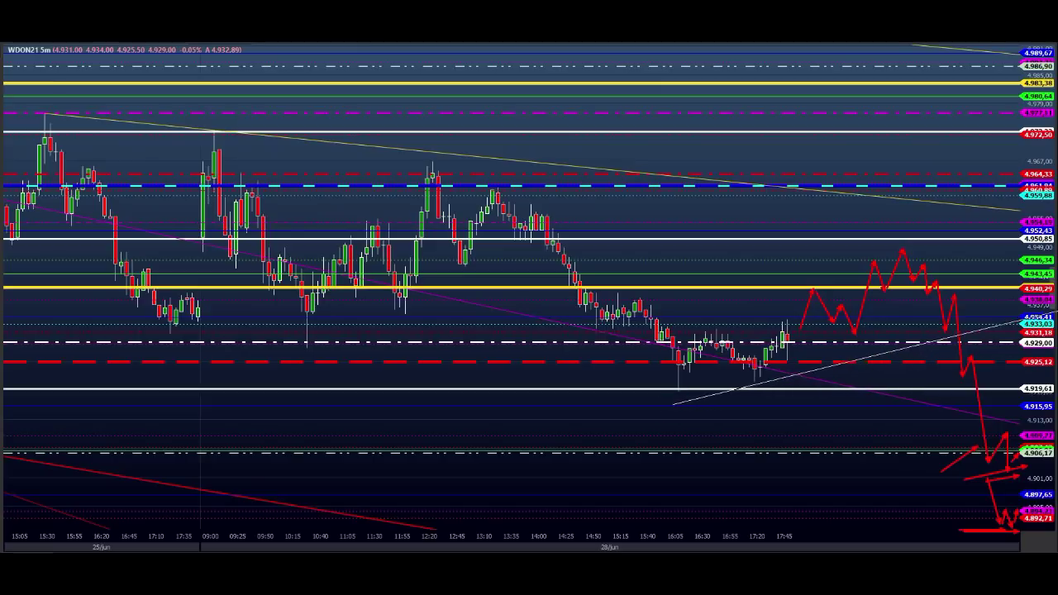
click(1023, 316)
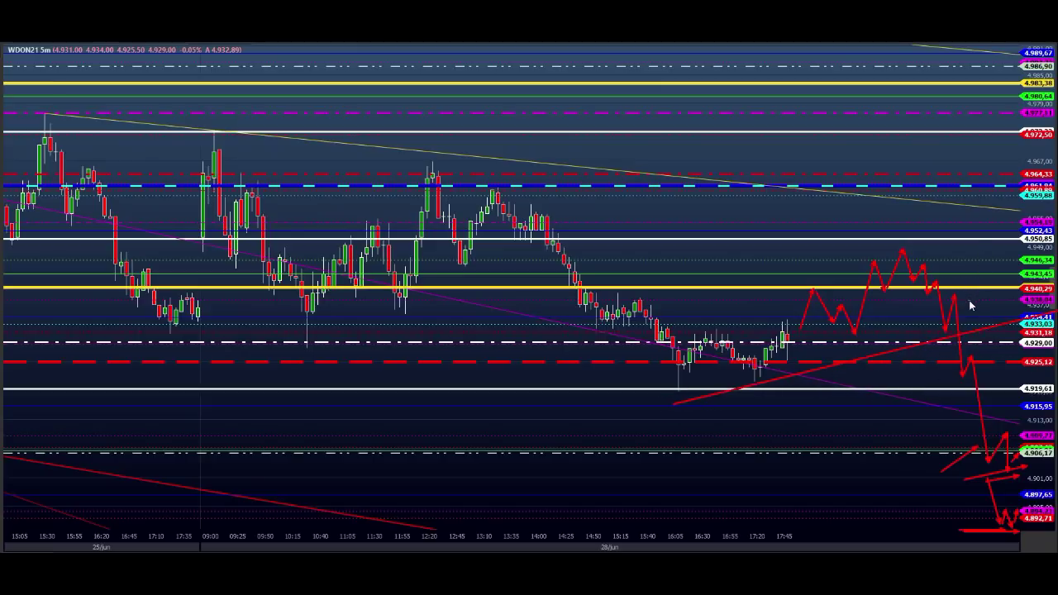
click(956, 310)
click(990, 216)
click(1001, 247)
click(1016, 186)
click(1021, 213)
click(1027, 201)
double_click(1038, 238)
double_click(997, 237)
key(Escape)
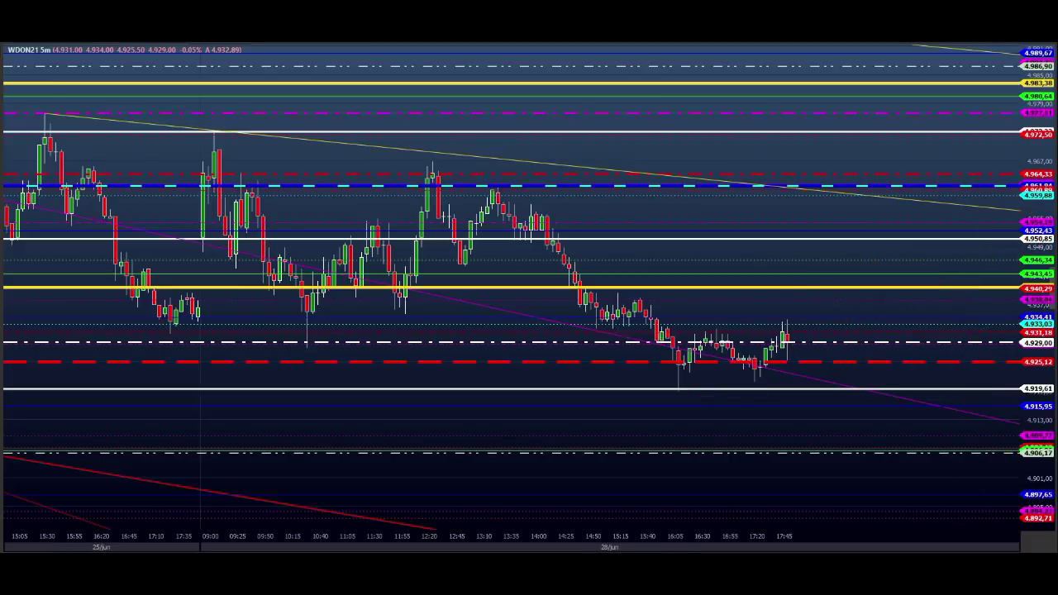
Project a red zigzag from the last candle, dipping to 4.925,12 and rising through 4.940,29 to 4.959,88 at the yellow trendline
mouse_move(793, 333)
mouse_down()
mouse_move(819, 358)
mouse_move(852, 265)
mouse_up()
mouse_move(854, 267)
mouse_down()
mouse_move(879, 313)
mouse_move(887, 290)
mouse_up()
mouse_move(888, 292)
mouse_down()
mouse_move(902, 313)
mouse_move(941, 198)
mouse_up()
click(942, 200)
click(957, 246)
click(969, 217)
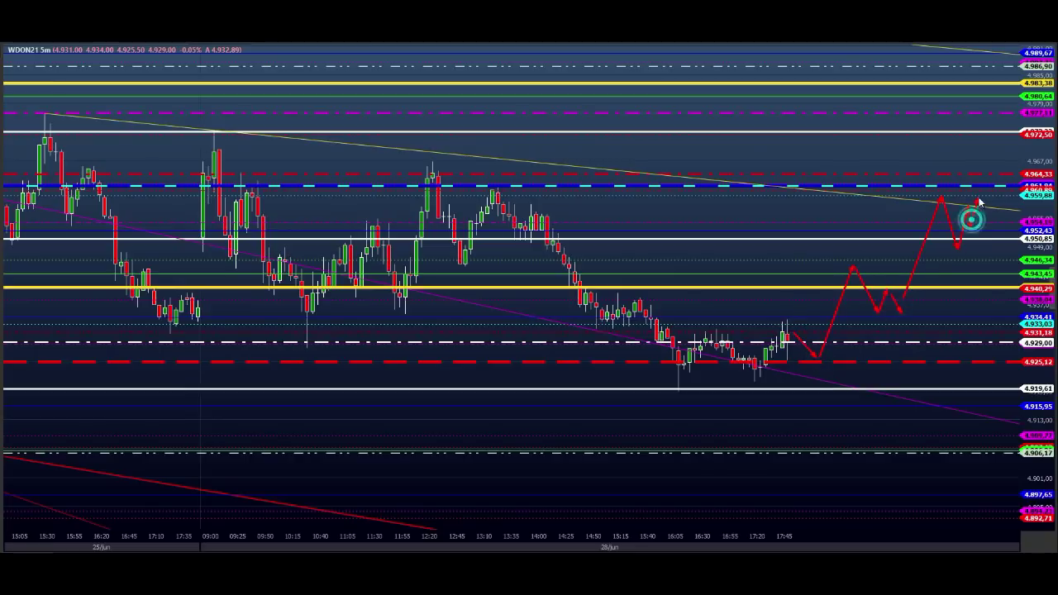
Extend the bullish projection from the yellow trendline through 4.972,50 up to 4.983,38 and 4.986,90
click(978, 198)
click(990, 246)
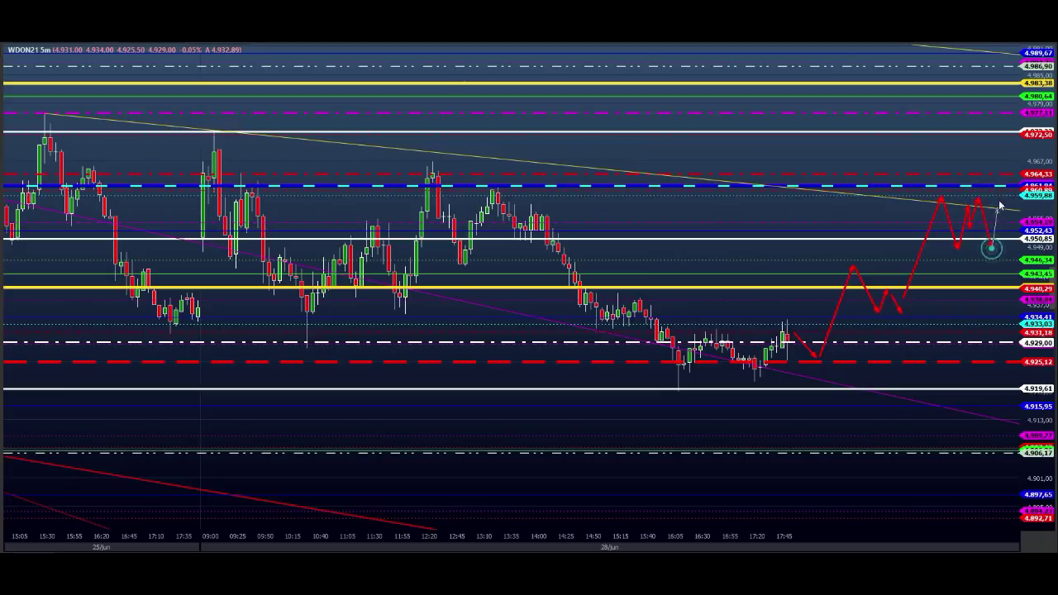
click(1011, 131)
drag(1019, 91, 1019, 68)
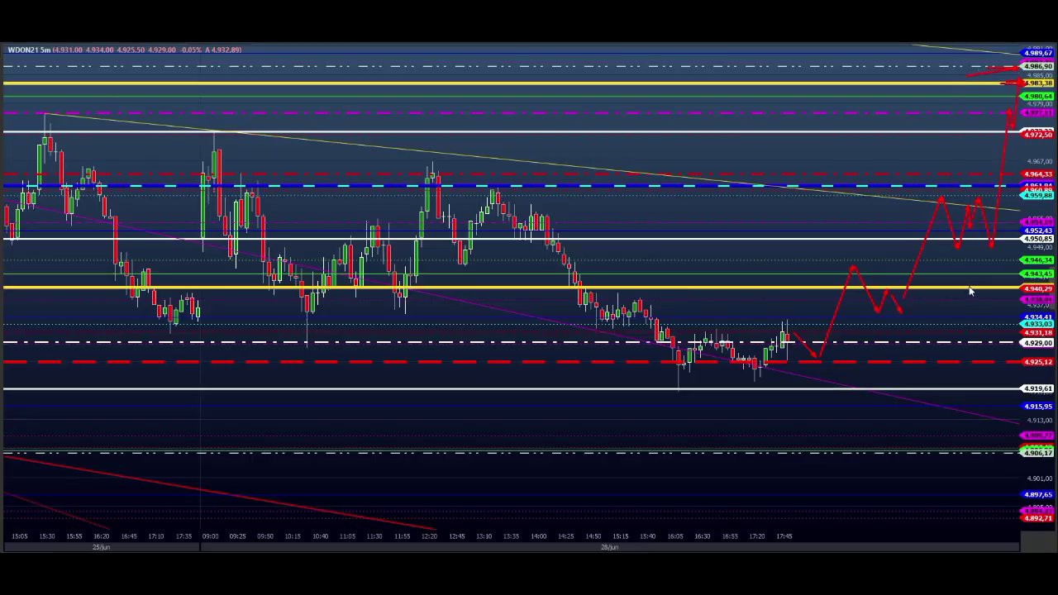
Mark the 4.972,50 zone and the targets from 4.983,38 to 4.989,67 with red arrows, and clear the annotations
mouse_move(947, 131)
mouse_down()
mouse_move(1018, 132)
mouse_move(994, 137)
mouse_move(1009, 128)
mouse_move(1015, 147)
mouse_move(968, 142)
mouse_up()
mouse_move(967, 141)
mouse_down()
mouse_move(977, 132)
mouse_move(1007, 149)
mouse_up()
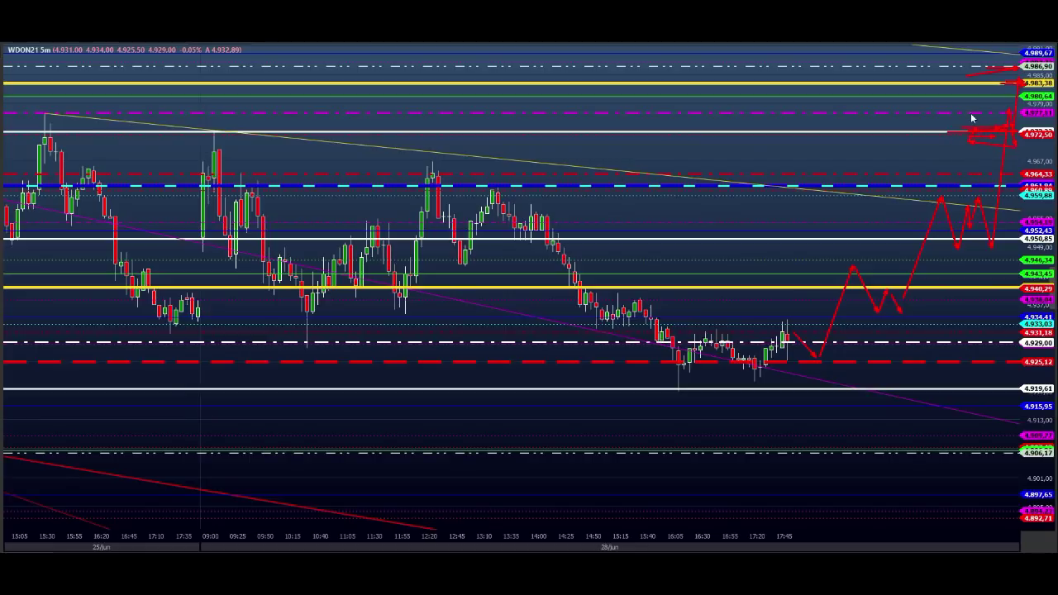
drag(972, 169, 989, 130)
drag(922, 84, 984, 64)
mouse_move(958, 73)
mouse_down()
mouse_move(980, 69)
mouse_move(988, 55)
mouse_up()
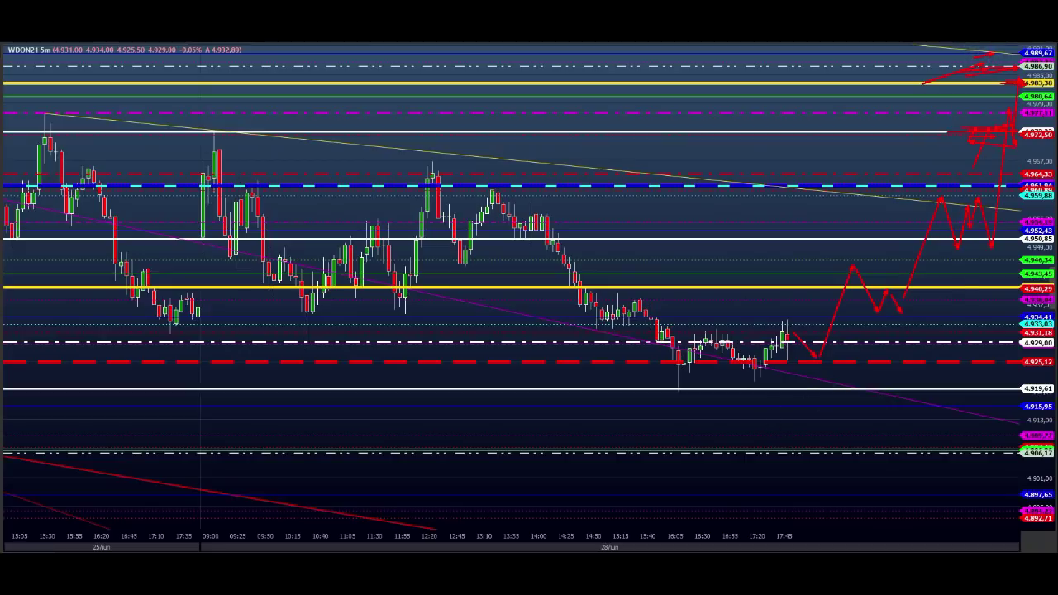
key(Escape)
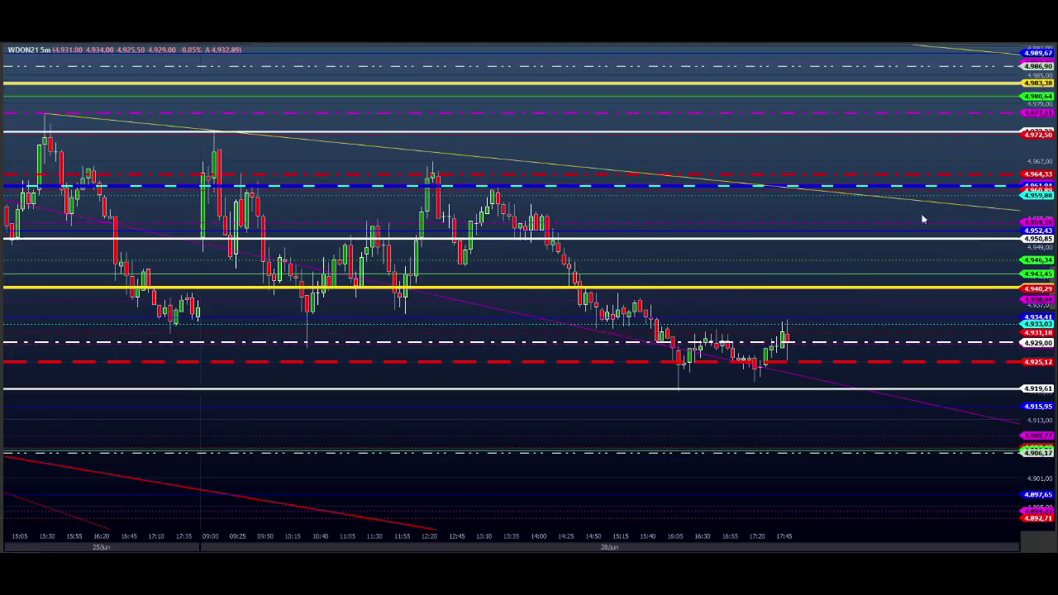
Outline the upside levels at 4.940,29, the blue line crossing the yellow trendline, and 4.983,38 in red, and clear the annotations
drag(806, 284, 825, 289)
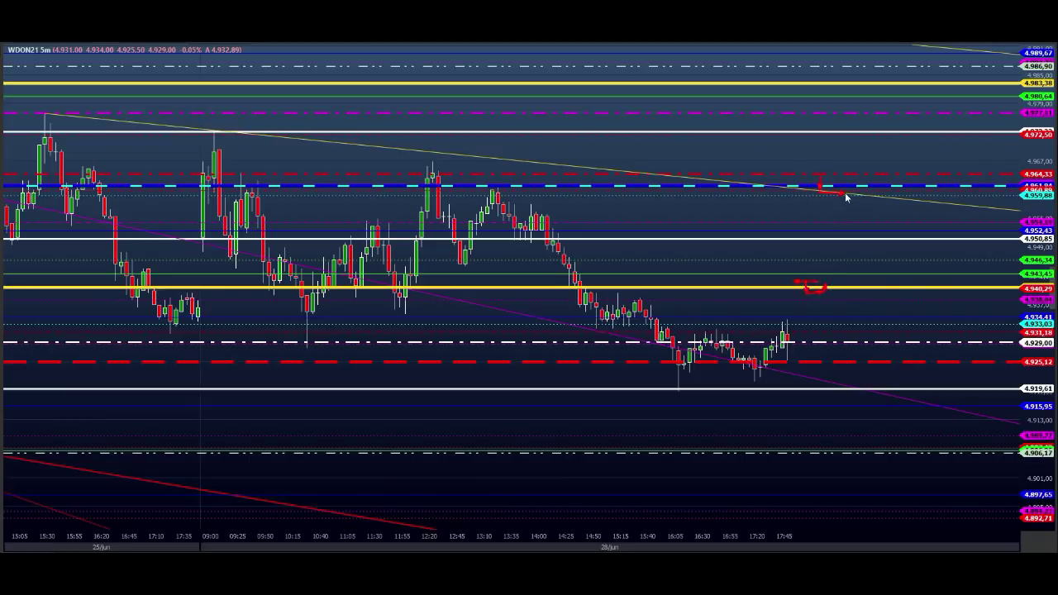
drag(844, 194, 821, 179)
drag(858, 93, 866, 87)
drag(816, 177, 865, 182)
drag(796, 284, 825, 288)
drag(845, 95, 861, 95)
key(Escape)
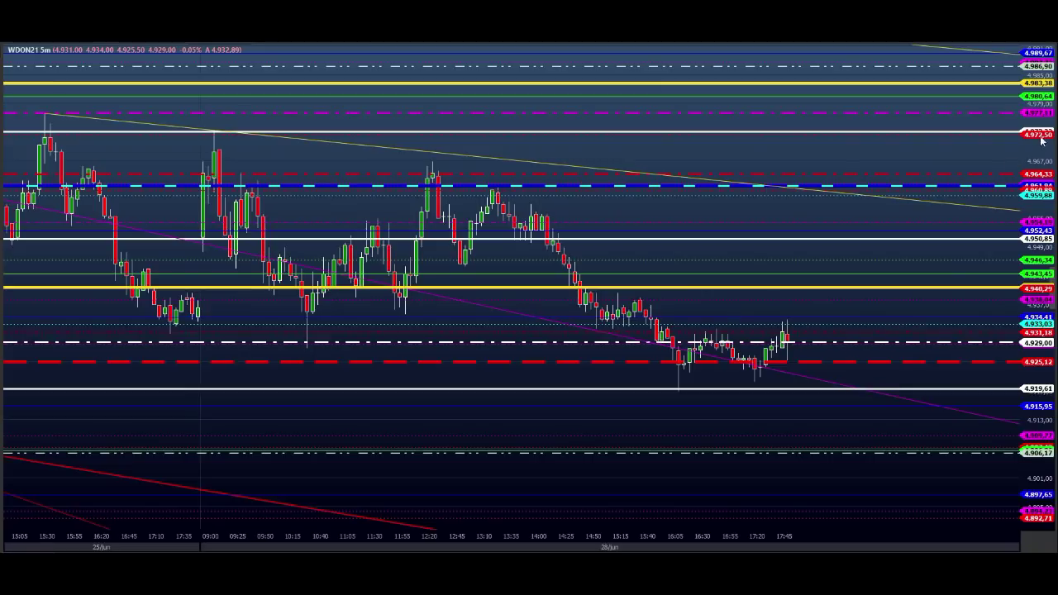
Mark the area below 4.919,61, box 4.906,17, trace a drop past 4.892,71 with red arrows, and clear the annotations
drag(781, 406, 815, 395)
drag(851, 433, 849, 471)
drag(866, 436, 867, 436)
mouse_move(849, 434)
mouse_down()
mouse_move(835, 436)
mouse_move(866, 440)
mouse_up()
drag(799, 449, 822, 451)
mouse_move(821, 452)
mouse_down()
mouse_move(841, 452)
mouse_move(915, 507)
mouse_move(909, 532)
mouse_up()
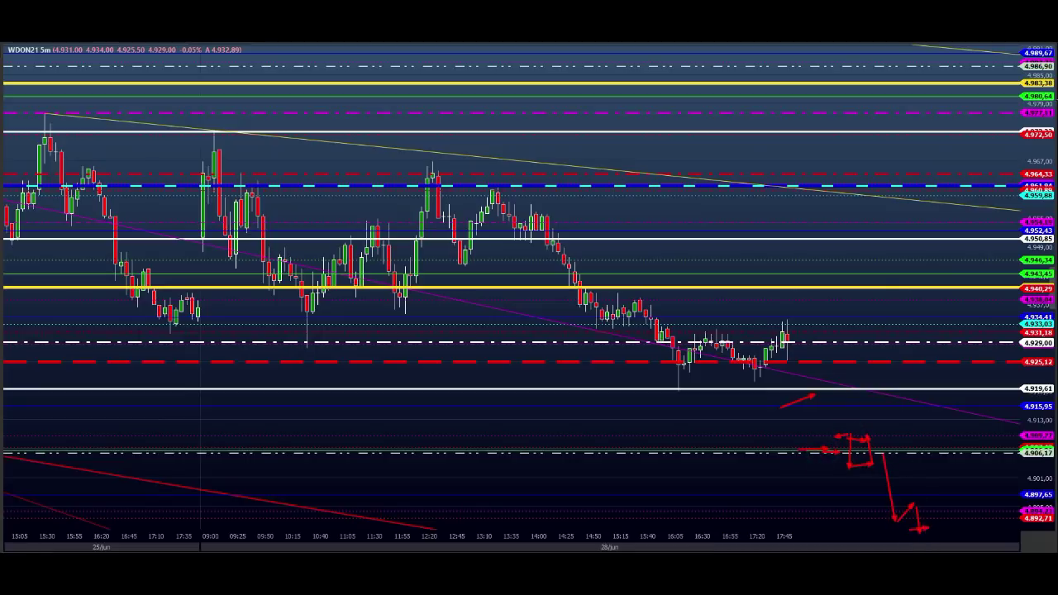
key(Escape)
drag(1046, 155, 1045, 177)
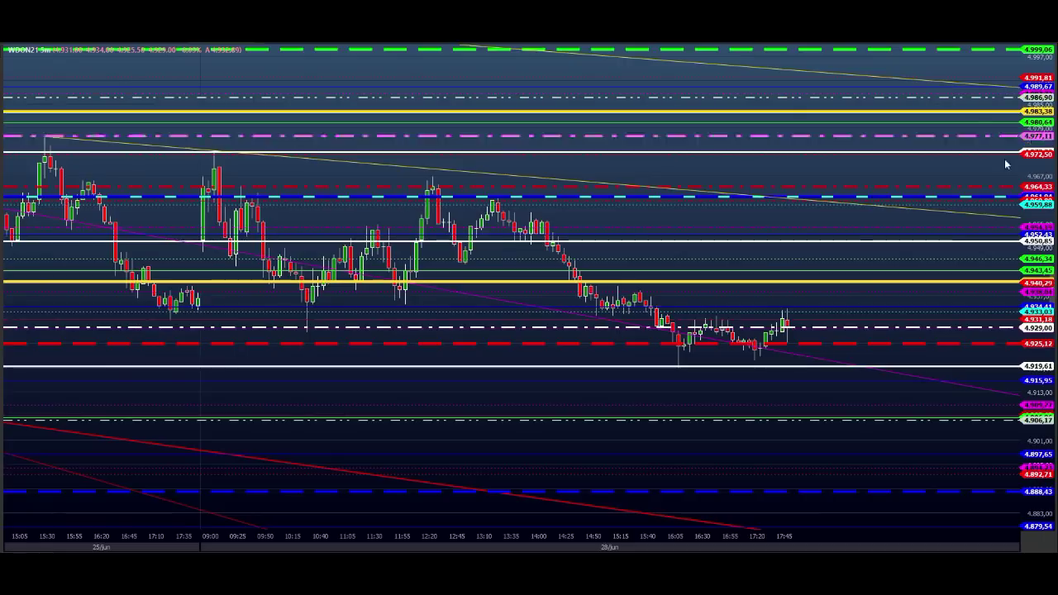
scroll(1046, 207, up, 2)
scroll(1046, 206, up, 2)
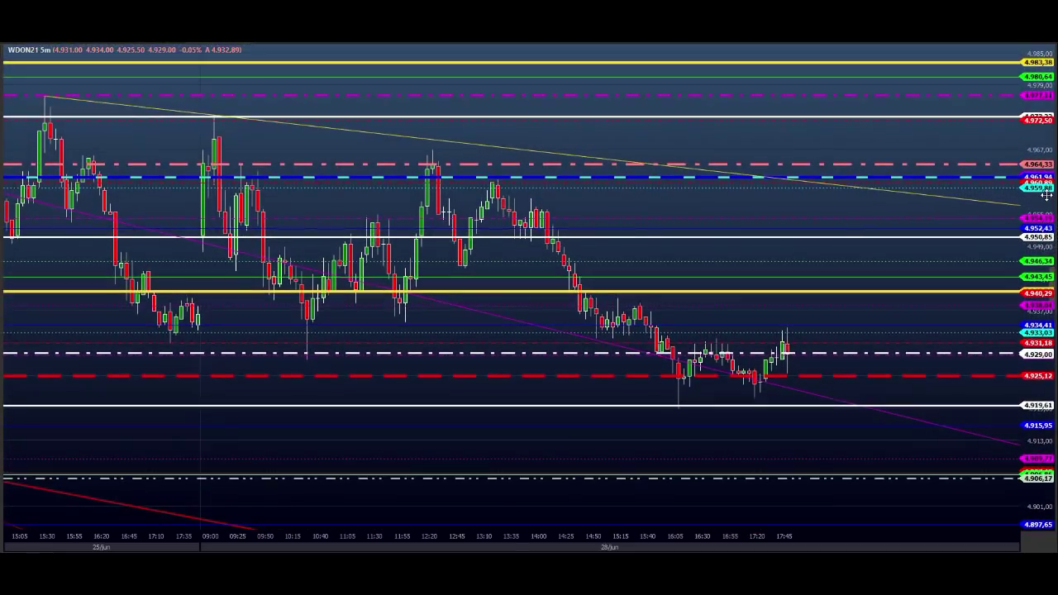